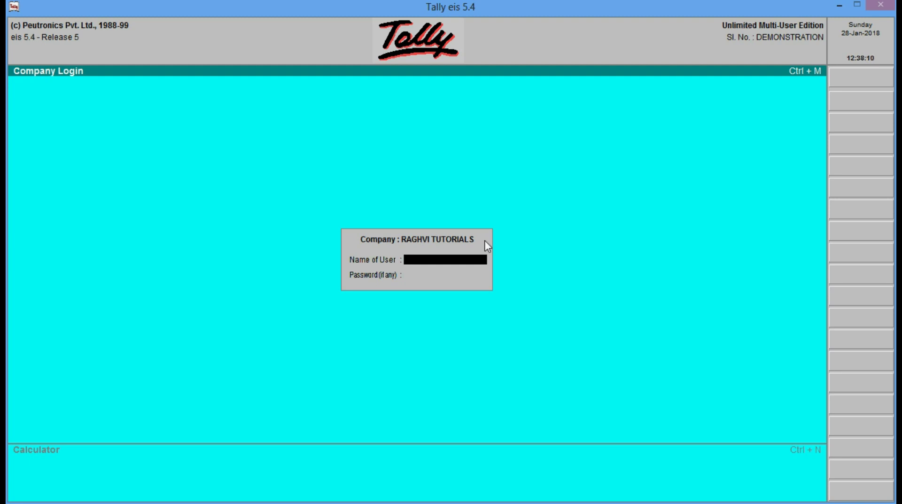
Step: Log in to the company RAGHVI TUTORIALS by entering the user's name and leaving the password blank
type("Raghvi")
key("Return")
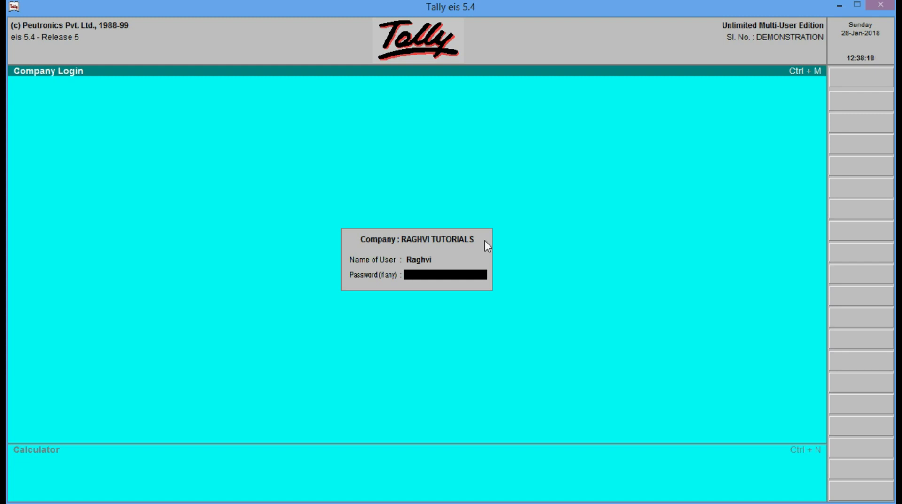
key("Return")
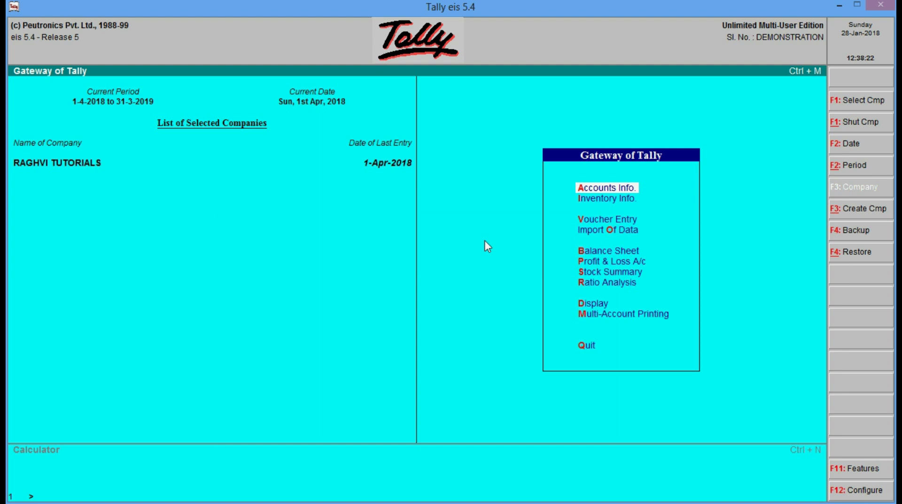
key("Down")
key("Down")
key("Down")
key("Up")
key("Up")
key("Up")
Step: View the Stock Summary and the monthly summary of the Markers item, and close both reports
key("Down")
key("Down")
key("Down")
key("Down")
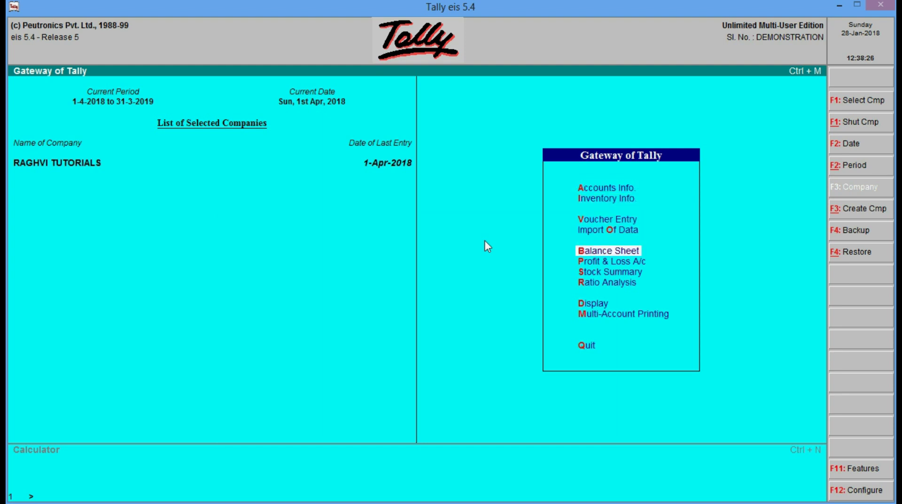
key("Up")
key("Down")
key("Down")
key("Down")
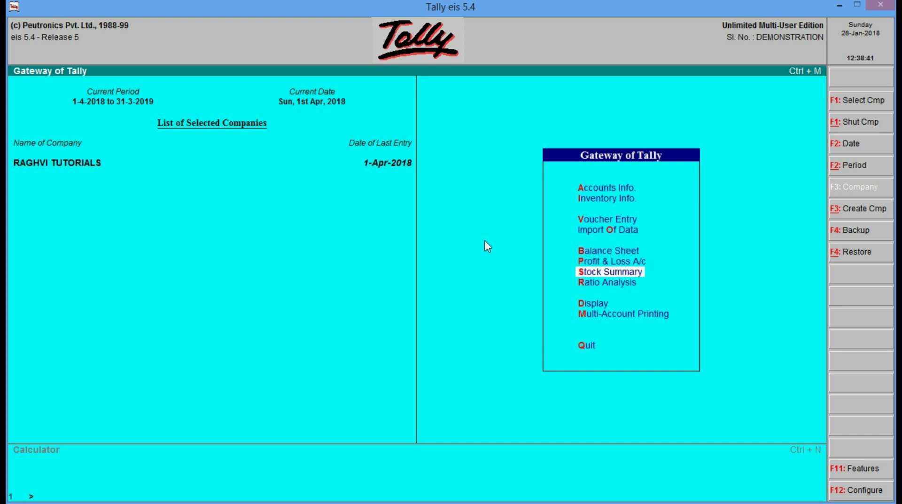
key("Return")
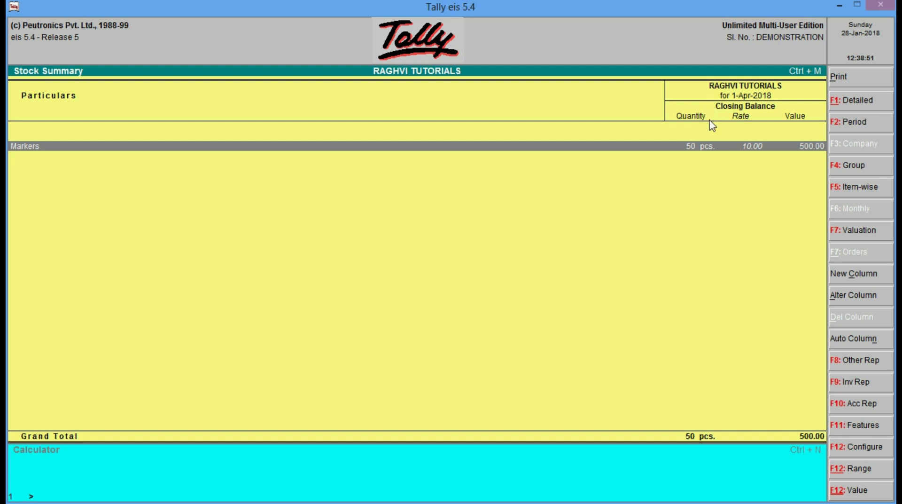
key("Return")
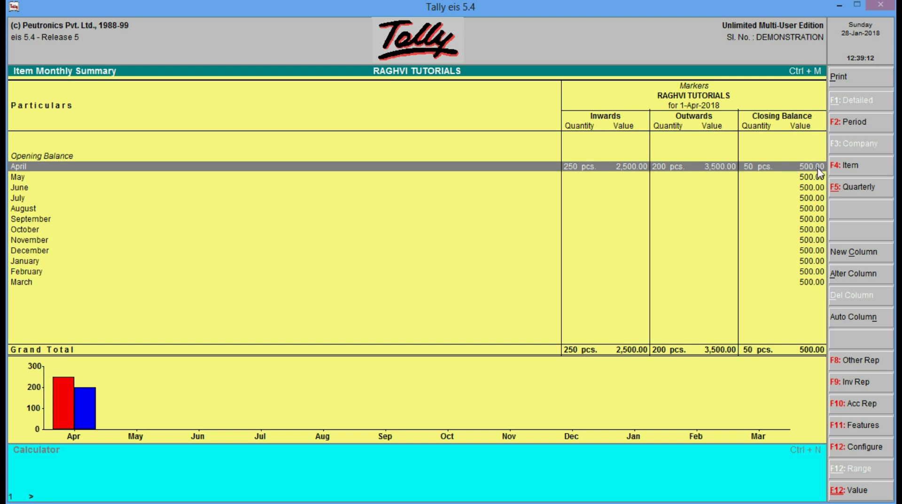
key("Escape")
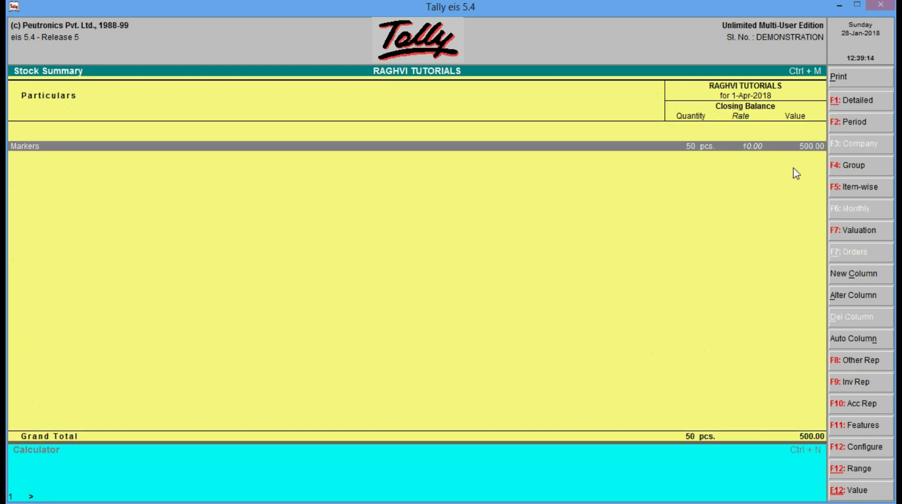
key("Escape")
Step: Open the Profit & Loss account and examine the Purchase Accounts and Gross Profit lines
key("Up")
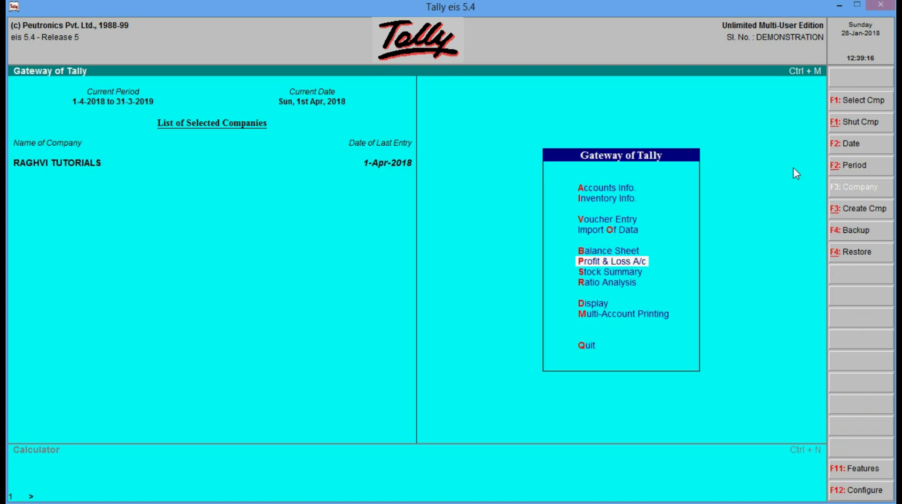
key("Return")
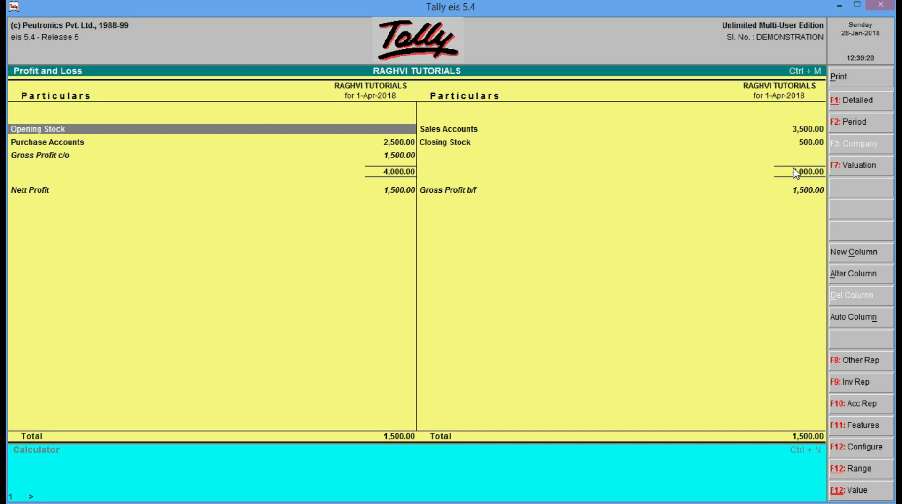
key("Down")
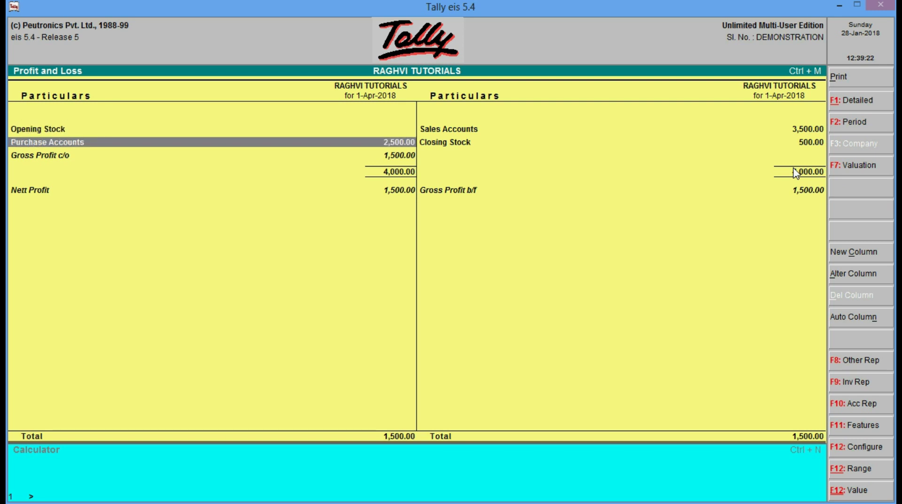
key("Down")
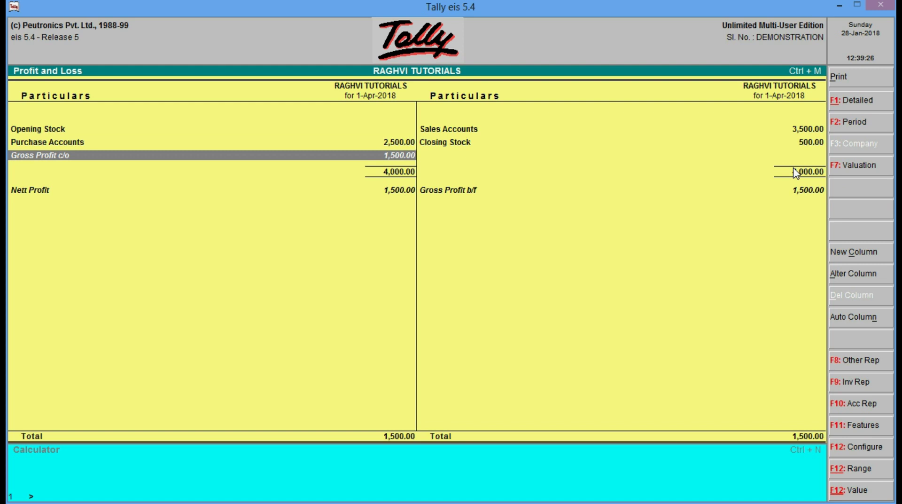
key("Up")
key("Up")
Step: Compare Sales Accounts and Closing Stock with Purchase Accounts and Gross Profit, and close the Profit & Loss account
key("Right")
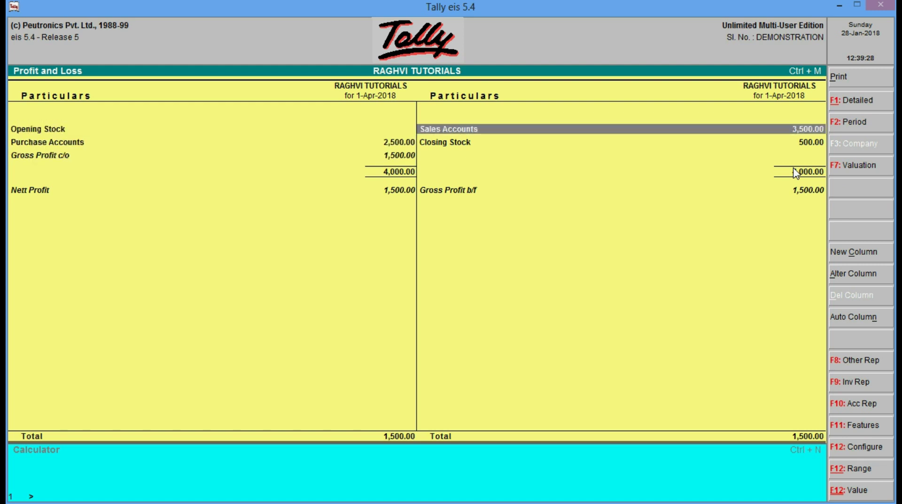
key("Down")
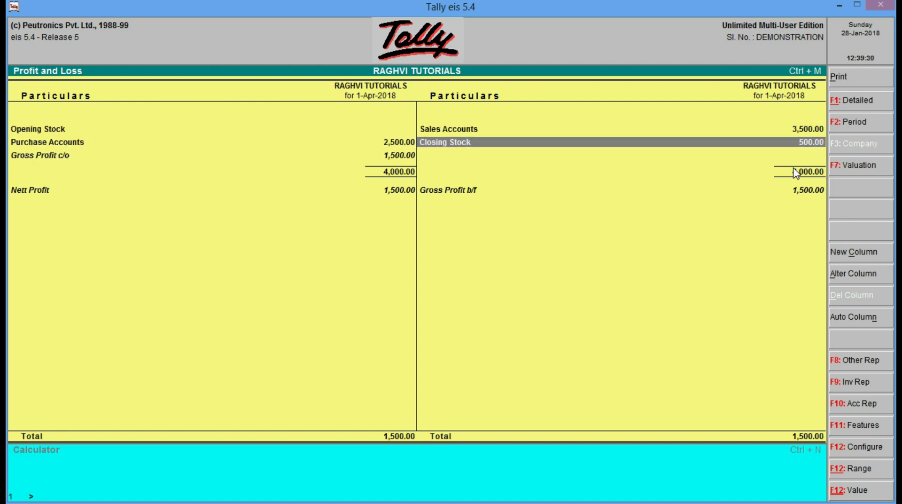
key("Up")
key("Down")
key("Up")
key("Down")
key("Up")
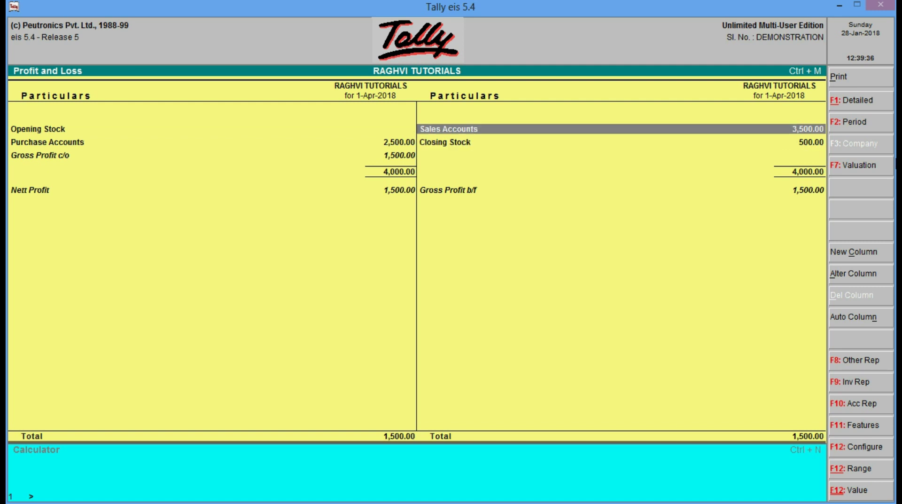
key("Down")
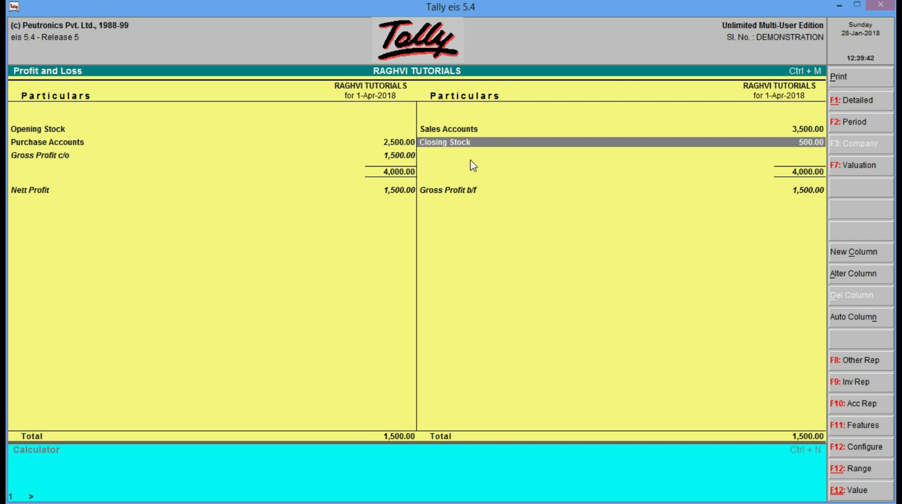
key("Left")
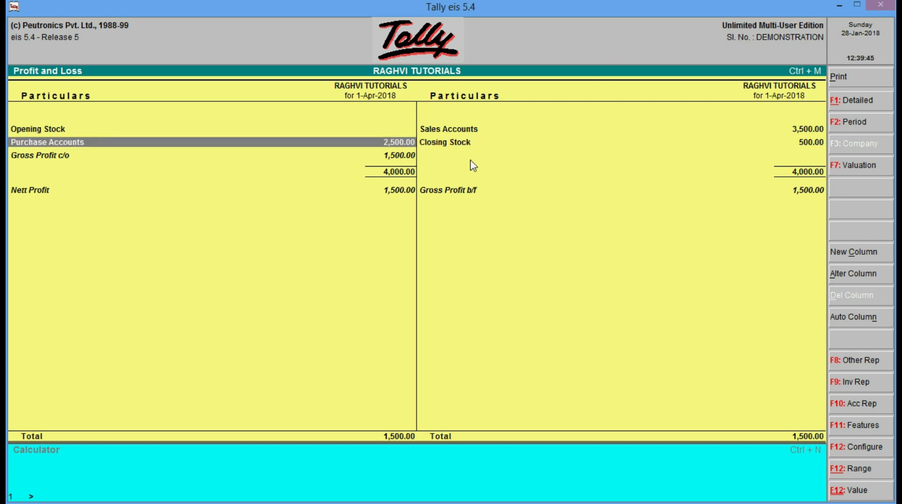
key("Down")
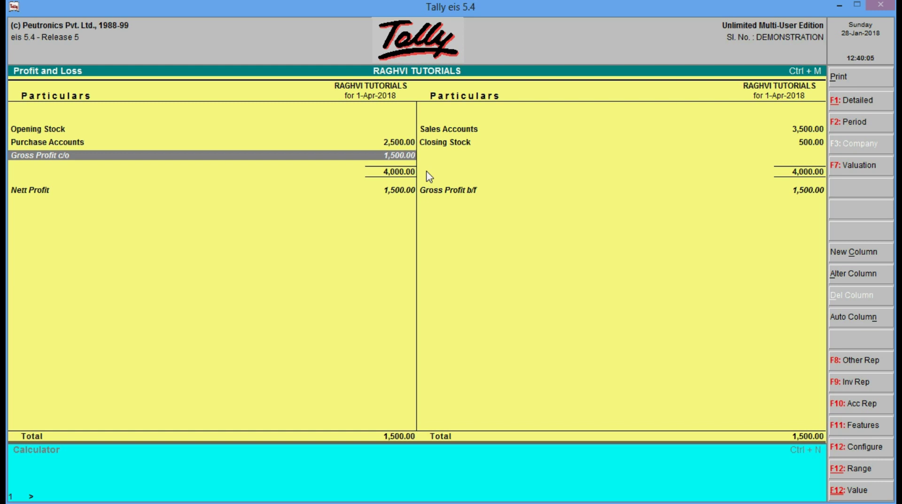
key("Escape")
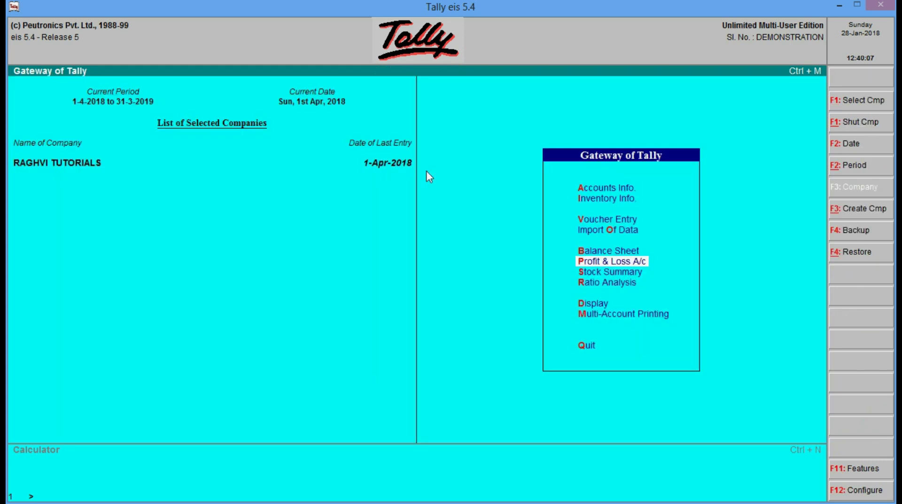
Step: Open the Day Book from the display reports
key("Down")
key("Down")
key("Down")
key("Return")
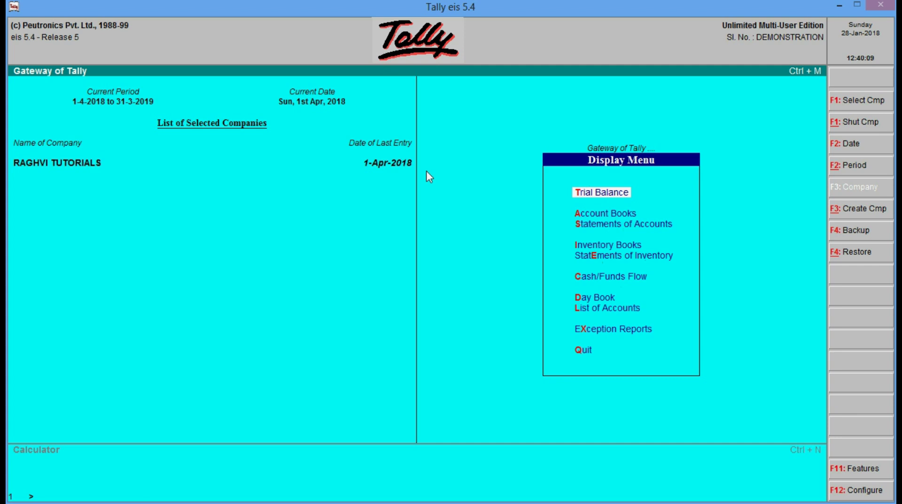
key("Down")
key("Down")
key("Down")
key("Down")
key("Down")
key("Down")
key("Return")
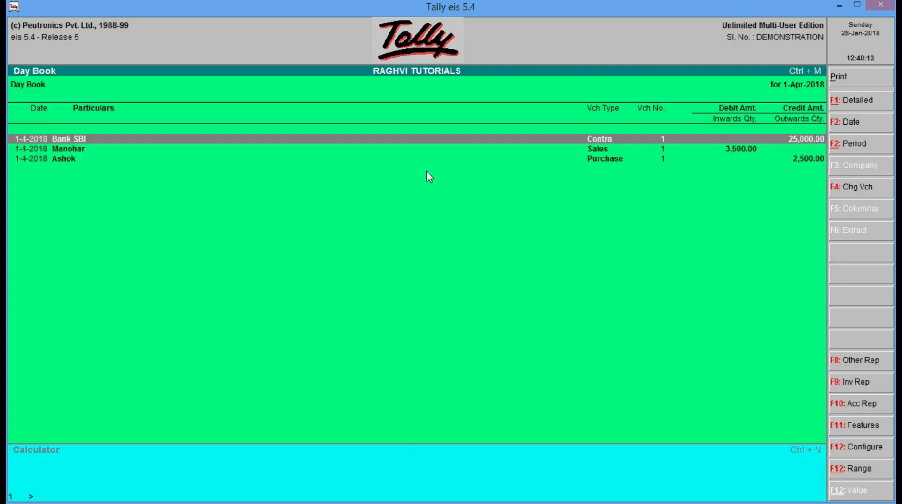
Step: Review the contra, sales and purchase vouchers in the Day Book and close it
key("Down")
key("Up")
key("Down")
key("Down")
key("Up")
key("Up")
key("Down")
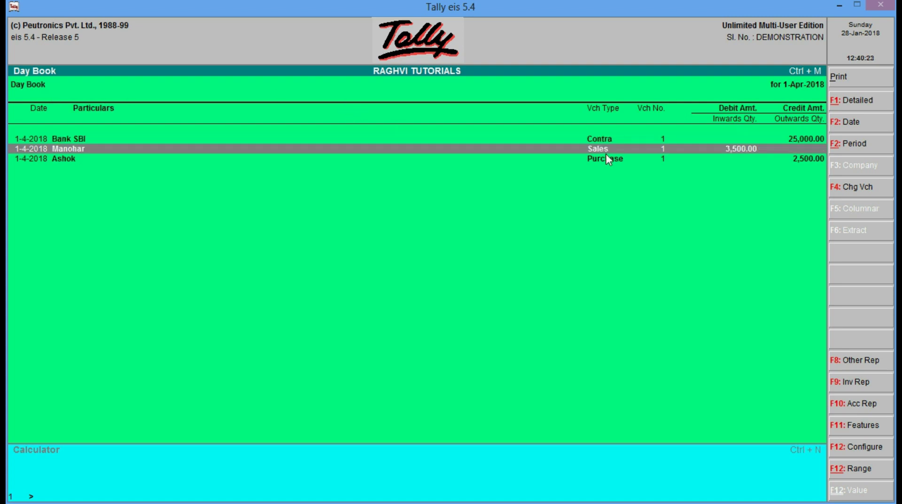
key("Down")
key("Escape")
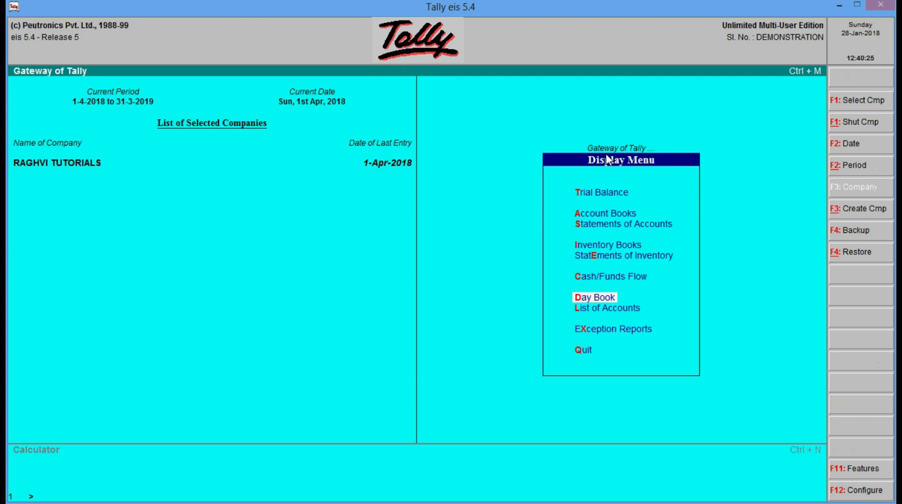
Step: Open the List of Accounts and go through its groups and ledgers down to the Sales ledger
key("Up")
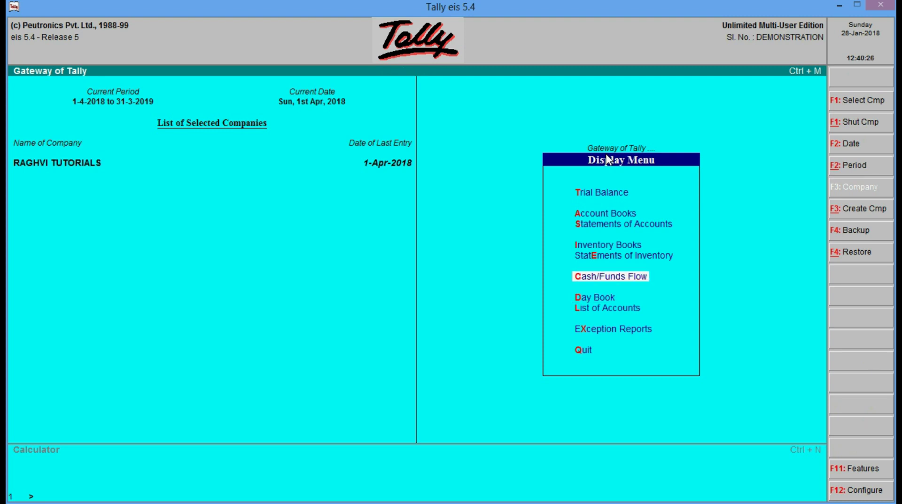
key("Down")
key("Down")
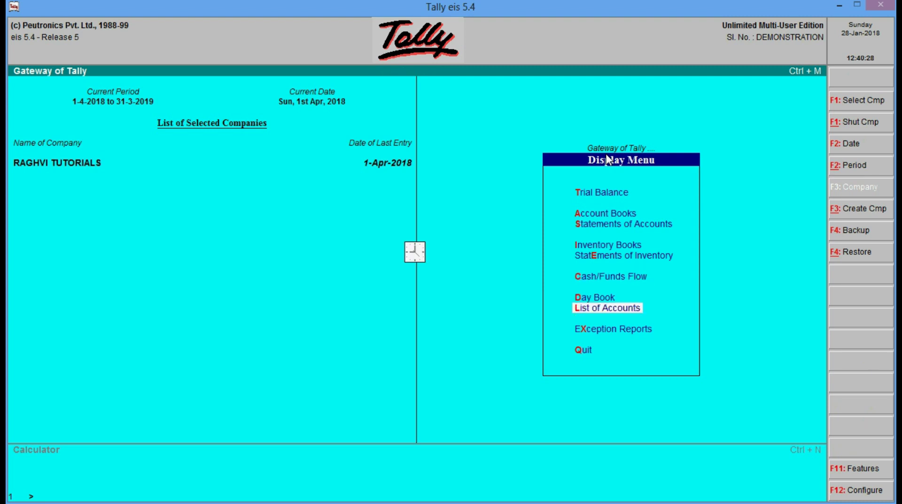
key("Return")
key("Down")
key("Down")
key("Down")
key("Down")
key("Down")
key("Down")
key("Down")
key("Down")
key("Down")
key("Down")
key("Down")
key("Down")
key("Down")
key("Down")
key("Down")
key("Down")
key("Down")
key("Down")
key("Down")
key("Down")
key("Down")
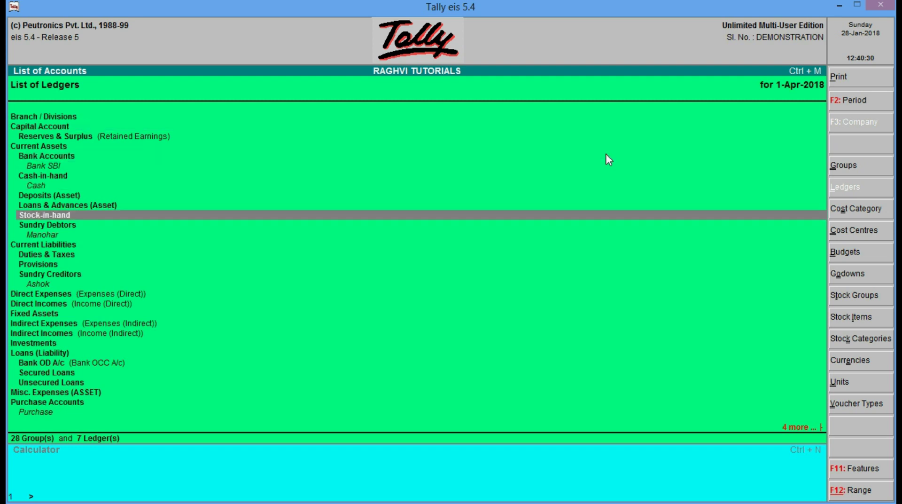
key("Up")
key("Up")
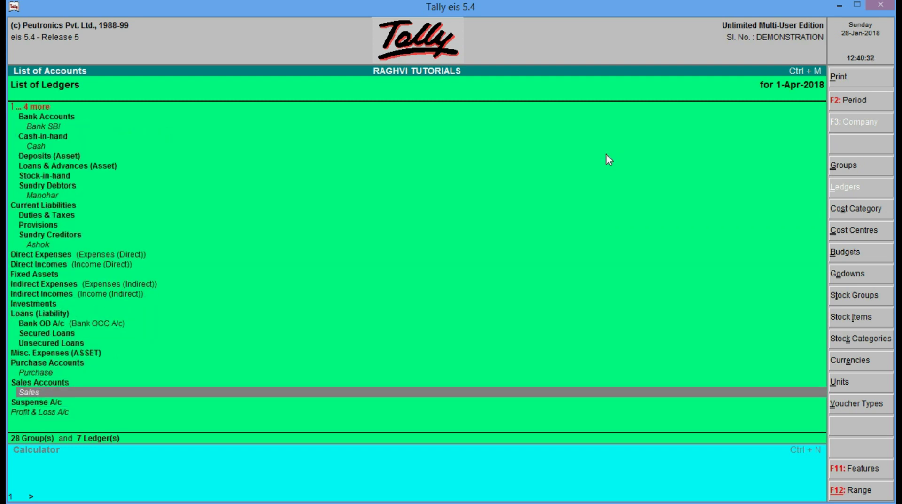
Step: Examine the Purchase and Sales ledgers under their Purchase Accounts and Sales Accounts groups
key("Up")
key("Up")
key("Down")
key("Down")
key("Up")
key("Up")
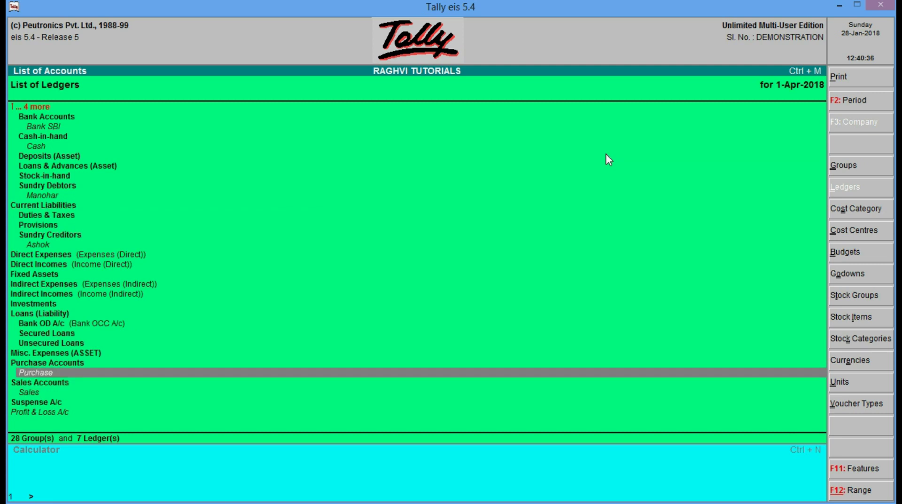
key("Up")
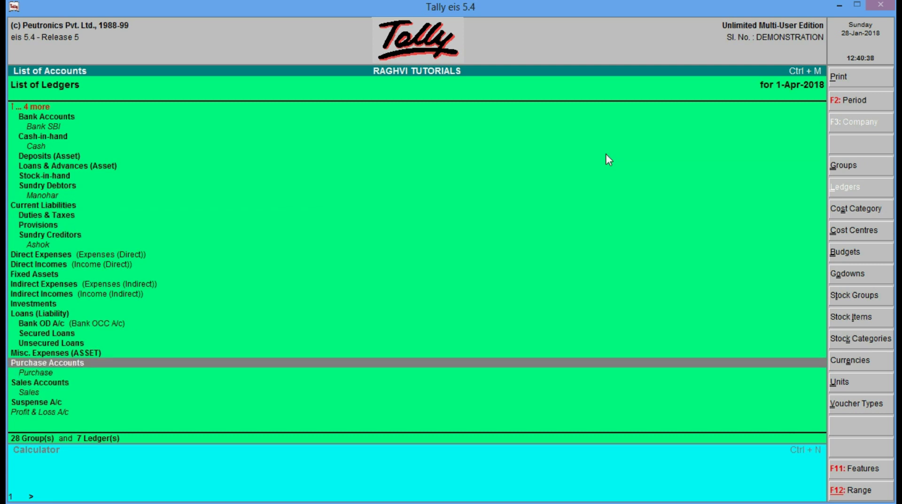
key("Down")
Step: Go back up the ledger list to examine the Sundry Debtors group and the customer ledger under it
key("Up")
key("Up")
key("Up")
key("Up")
key("Up")
key("Up")
key("Up")
key("Up")
key("Up")
key("Up")
key("Up")
key("Up")
key("Up")
key("Up")
key("Up")
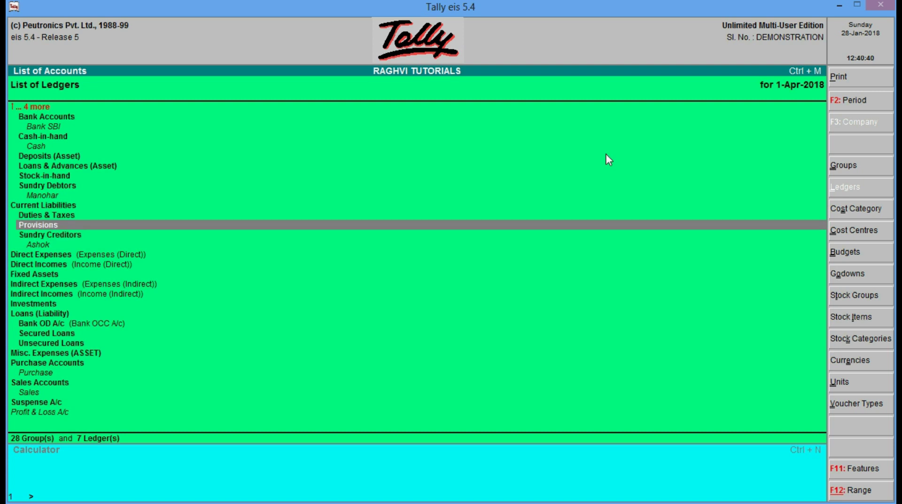
key("Up")
key("Up")
key("Up")
key("Up")
key("Down")
key("Up")
key("Down")
key("Up")
key("Up")
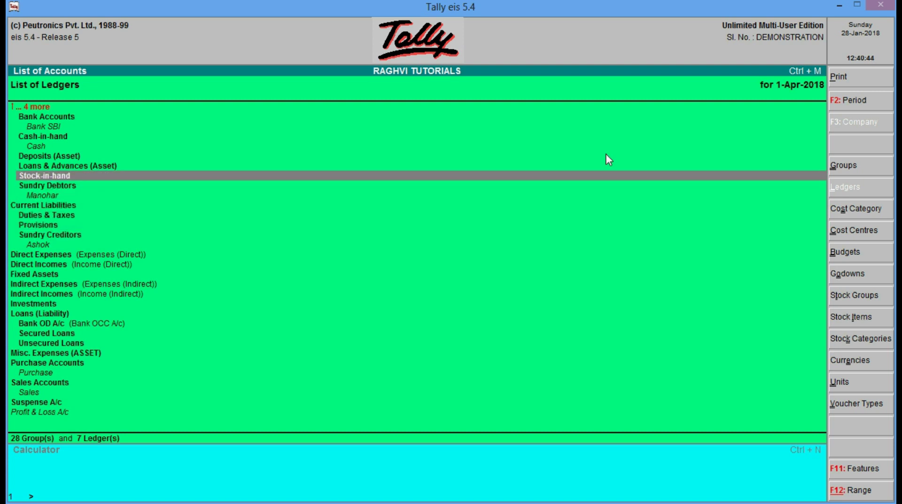
Step: Examine the Sundry Creditors group and its supplier ledger, and close the List of Accounts
key("Down")
key("Down")
key("Down")
key("Down")
key("Down")
key("Down")
key("Down")
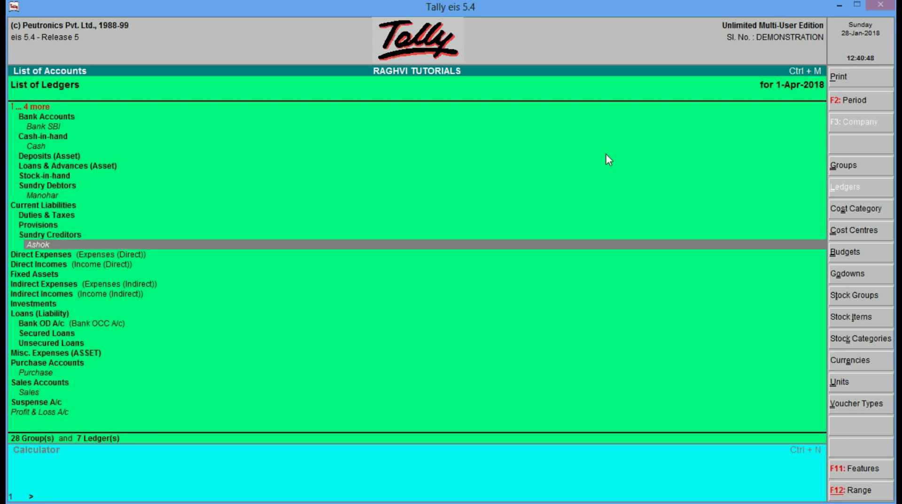
key("Up")
key("Up")
key("Up")
key("Up")
key("Up")
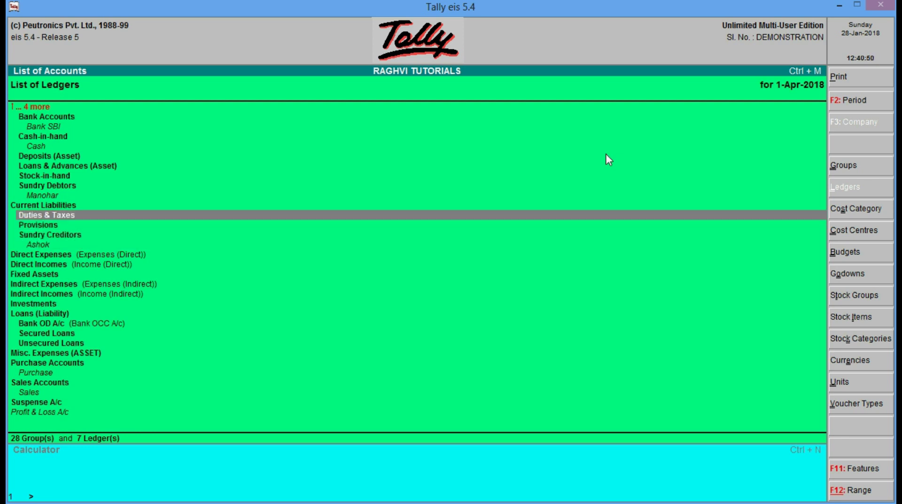
key("Down")
key("Down")
key("Down")
key("Down")
key("Down")
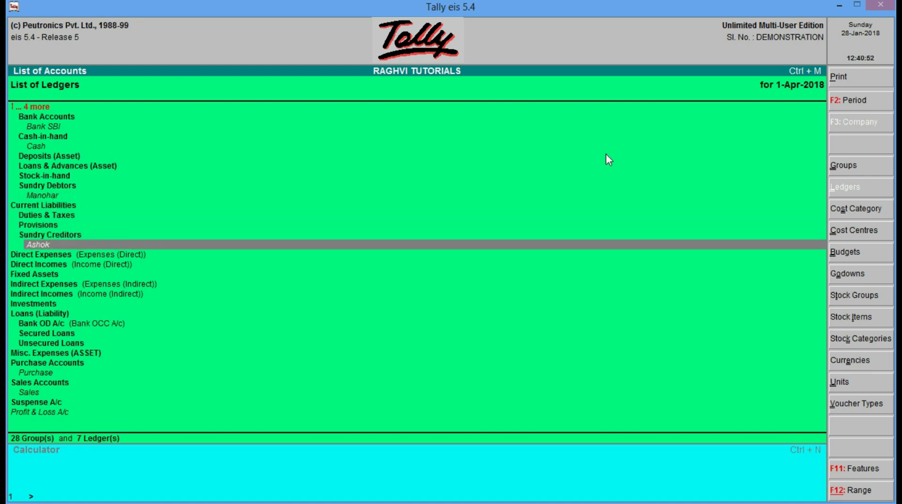
key("Escape")
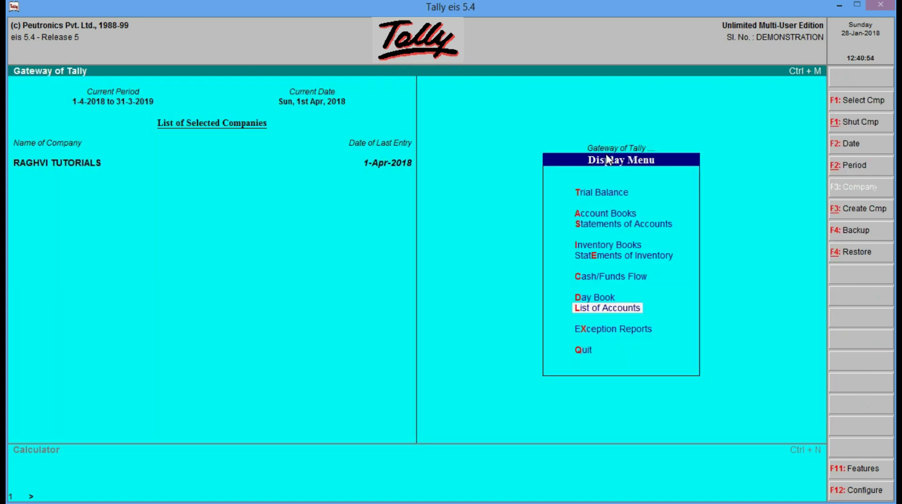
Step: Start a payment voucher and debit the customer's ledger with 3000
key("Escape")
key("Up")
key("Up")
key("Up")
key("Up")
key("Up")
key("Up")
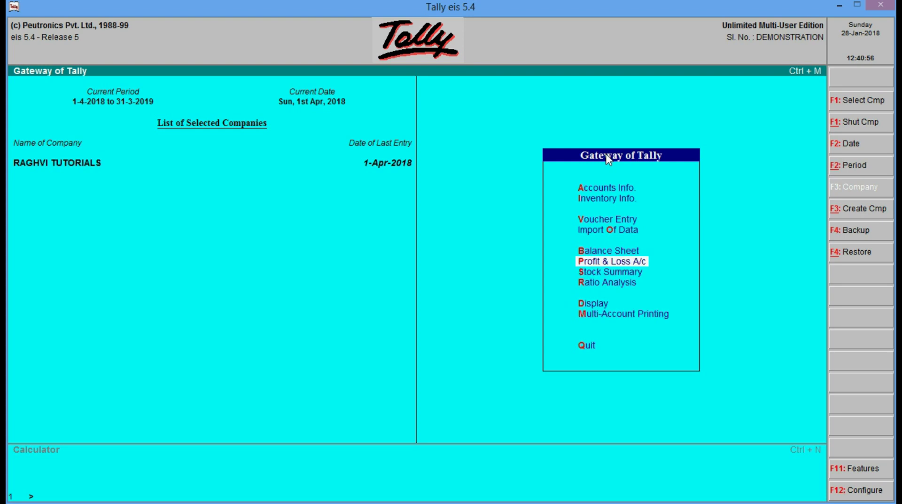
key("Return")
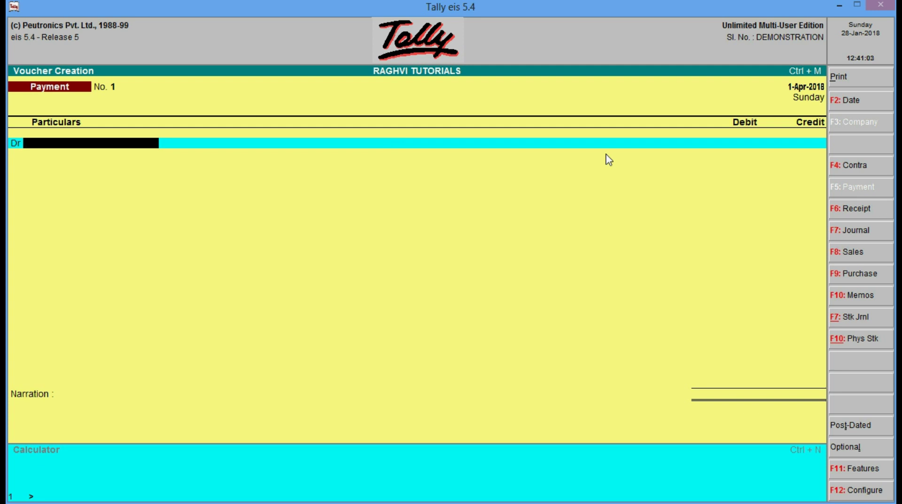
key("c")
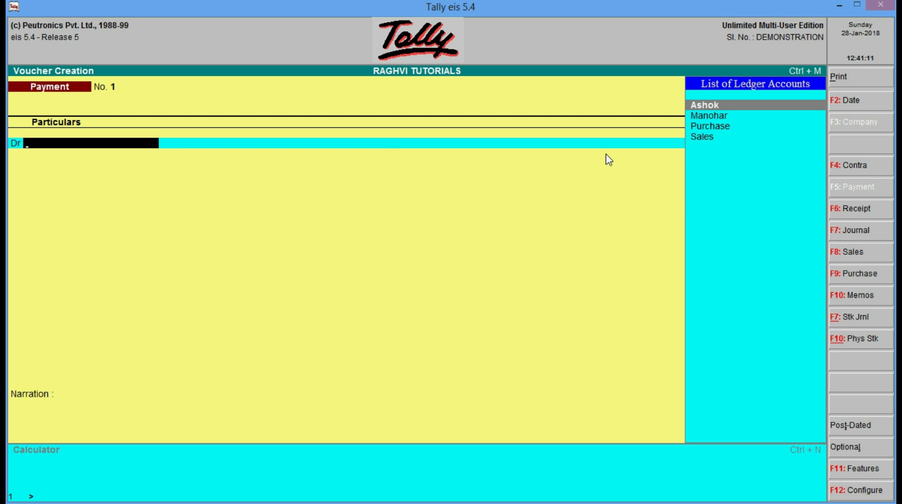
key("Down")
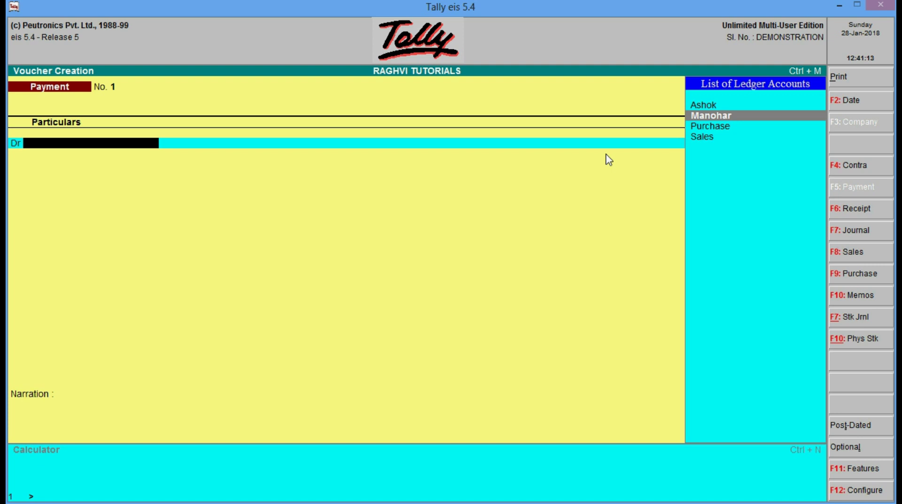
key("Return")
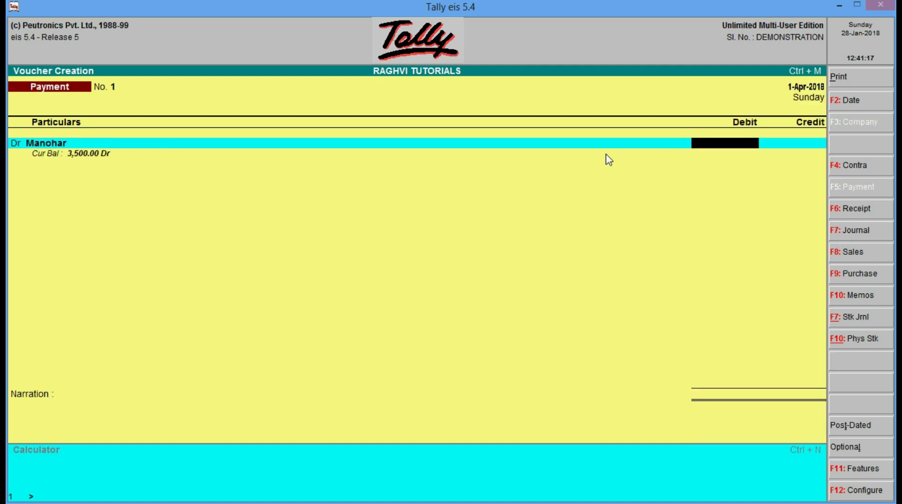
type("3000")
key("Return")
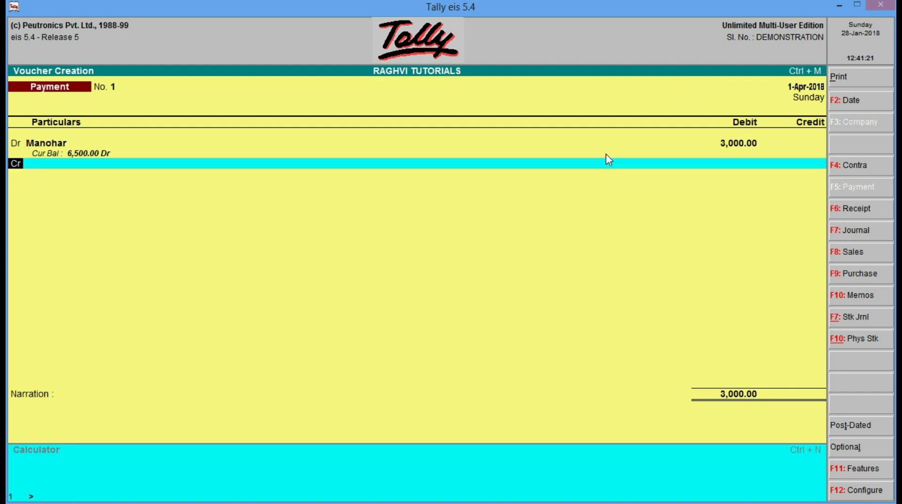
Step: Credit the Cash ledger with 3,000.00 in the payment voucher
key("Return")
type("Cas")
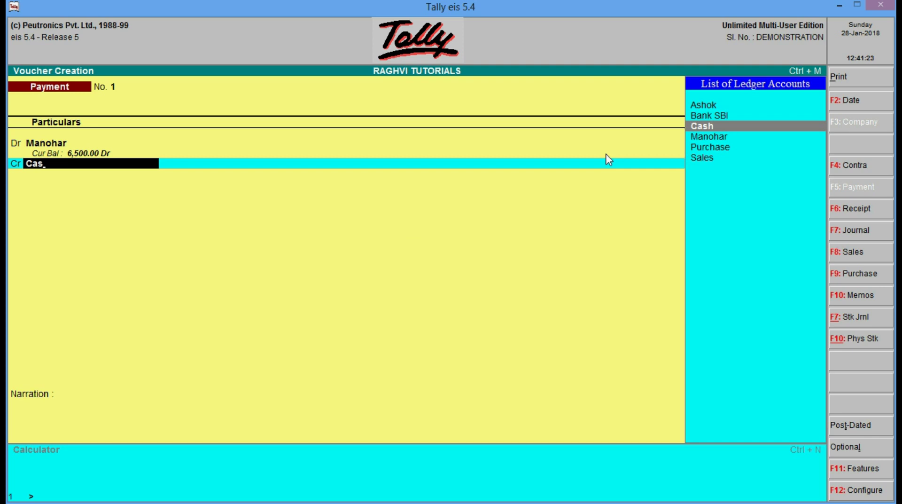
key("Return")
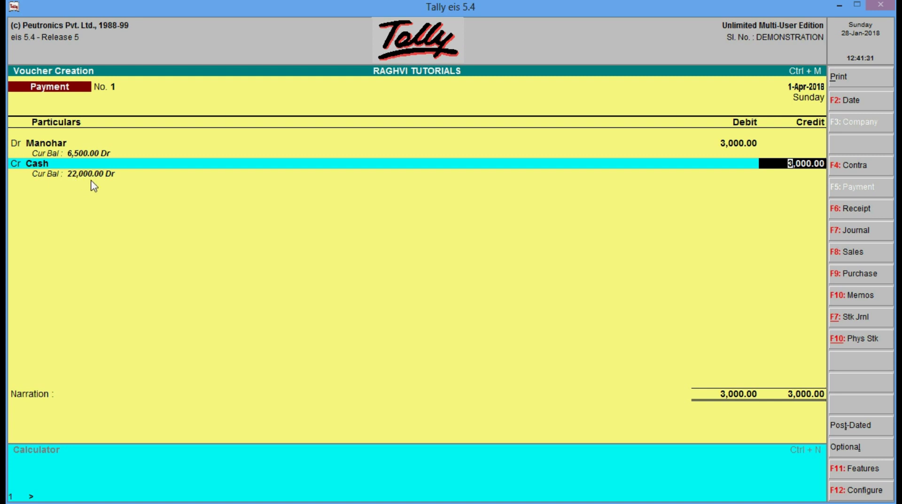
key("Return")
Step: Add a narration that the amount was paid to the named party "against materials (markers) purchased." and save the payment voucher
type("b")
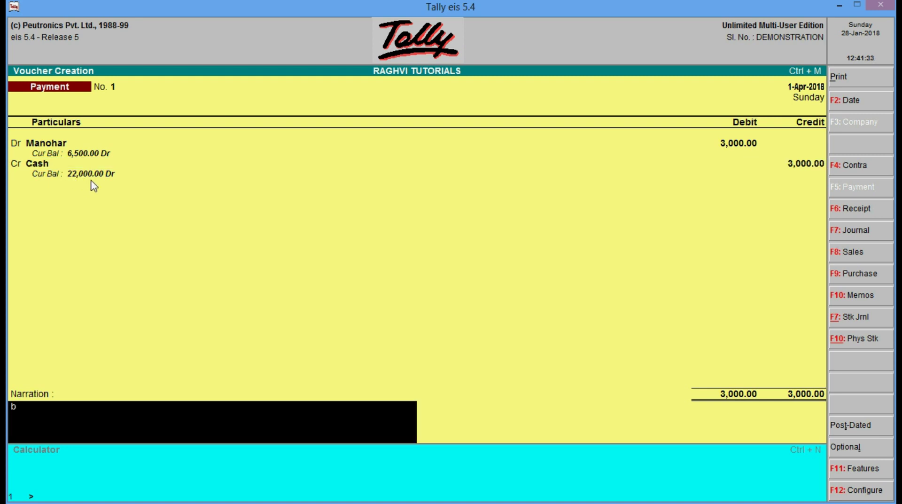
type("eing the amount paid to")
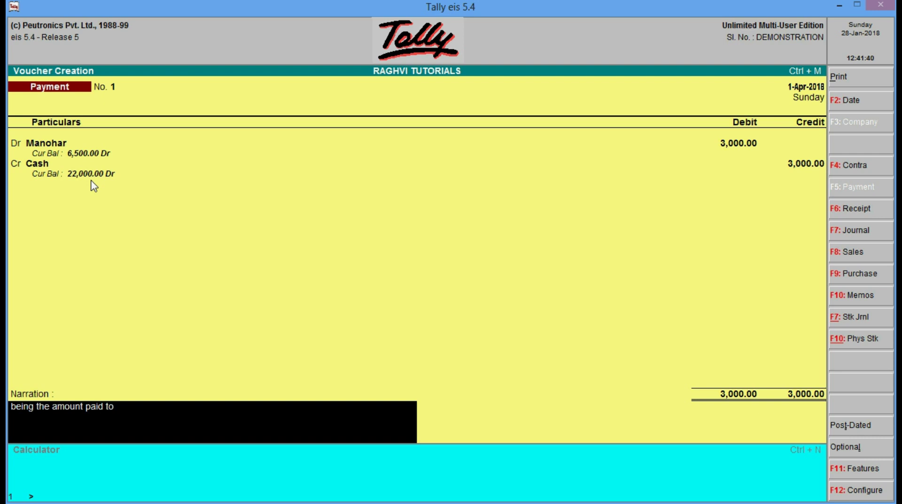
type(" Manohar against")
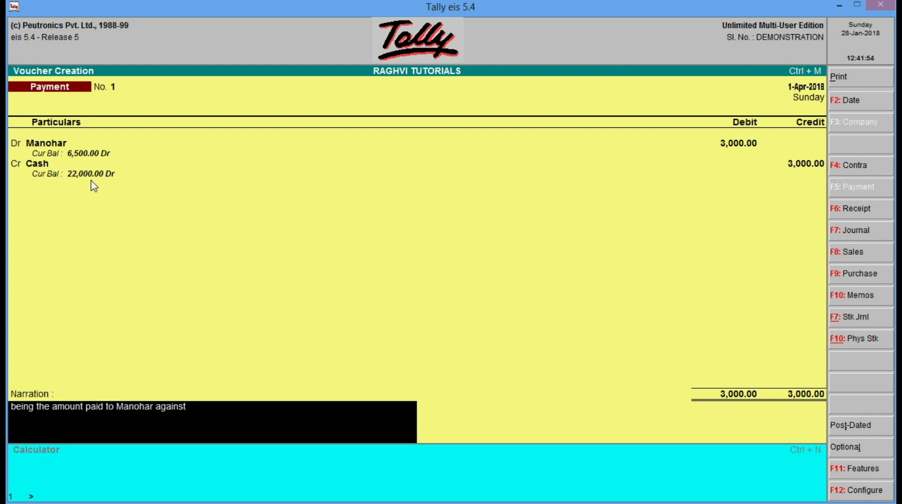
type("materials (markers")
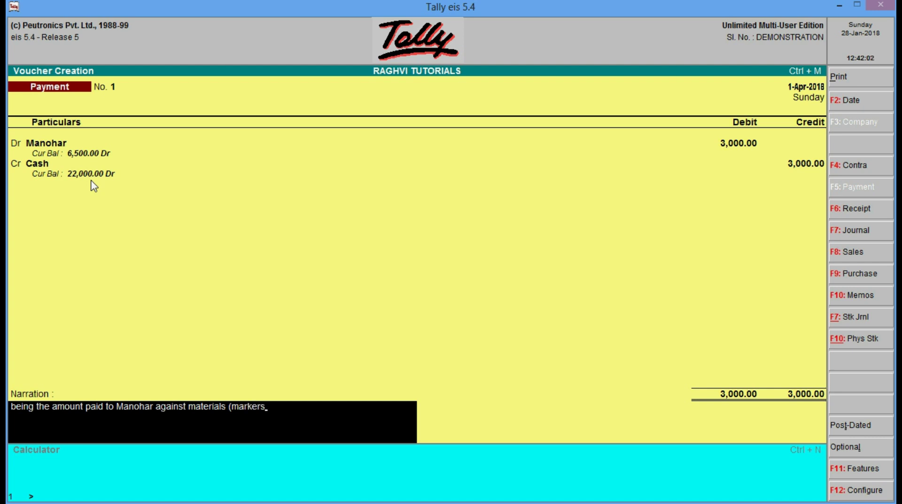
type(") purchased.")
key("Return")
key("Return")
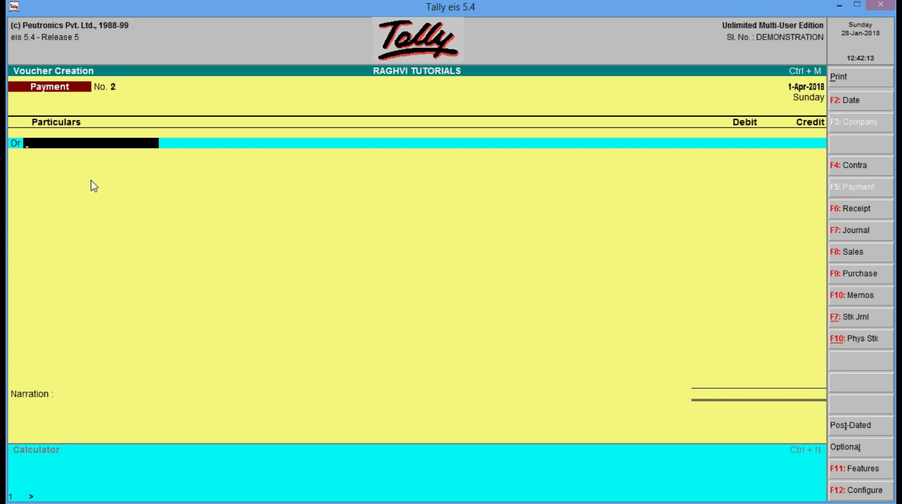
Step: Leave voucher creation and bring up the list of ledgers in the account books
key("Escape")
key("Return")
key("Down")
key("Down")
key("Down")
key("Down")
key("Down")
key("Down")
key("Down")
key("Down")
key("Return")
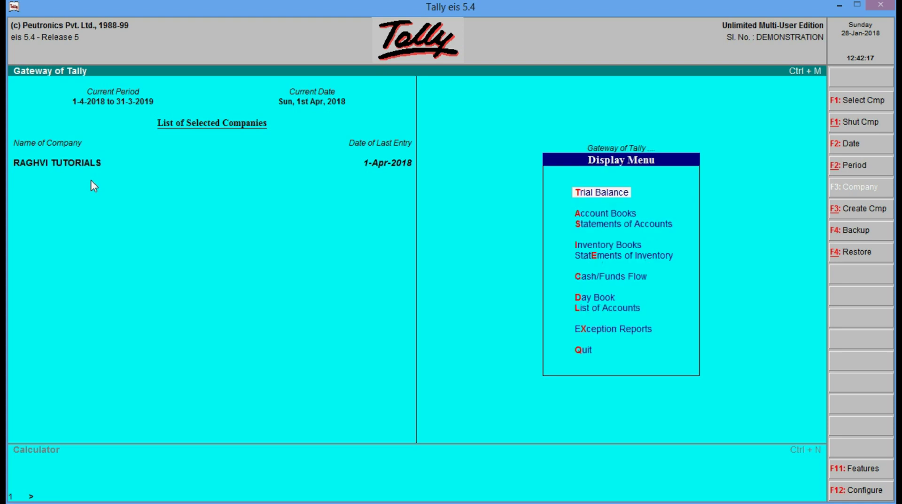
key("Down")
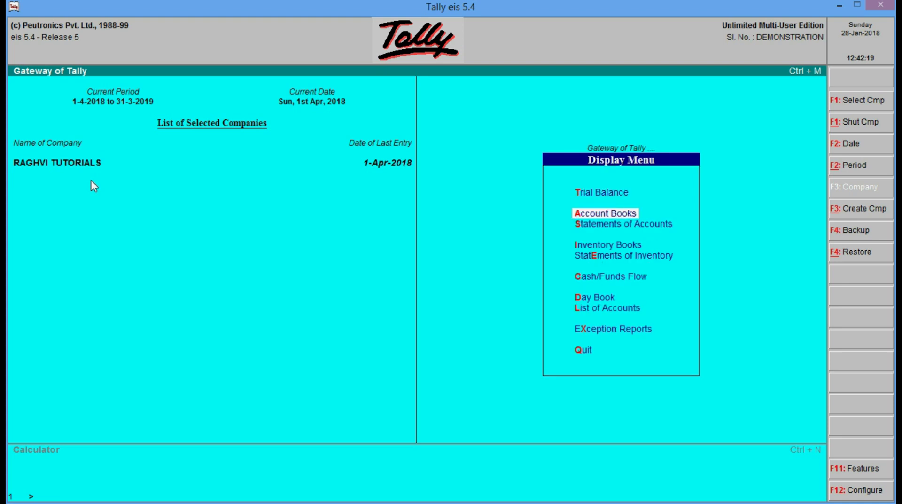
key("Return")
key("Down")
key("Return")
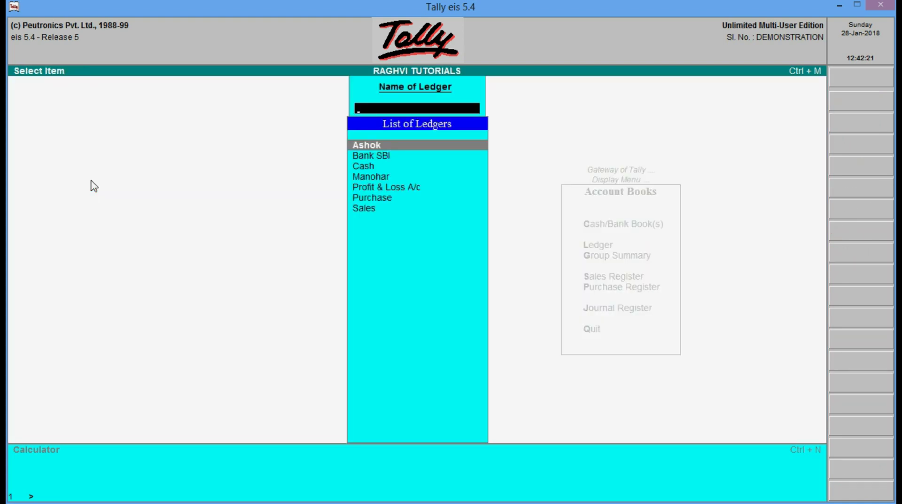
Step: Open the customer's ledger and examine its sales and payment entries and closing balance
key("Down")
key("Down")
key("Down")
key("Return")
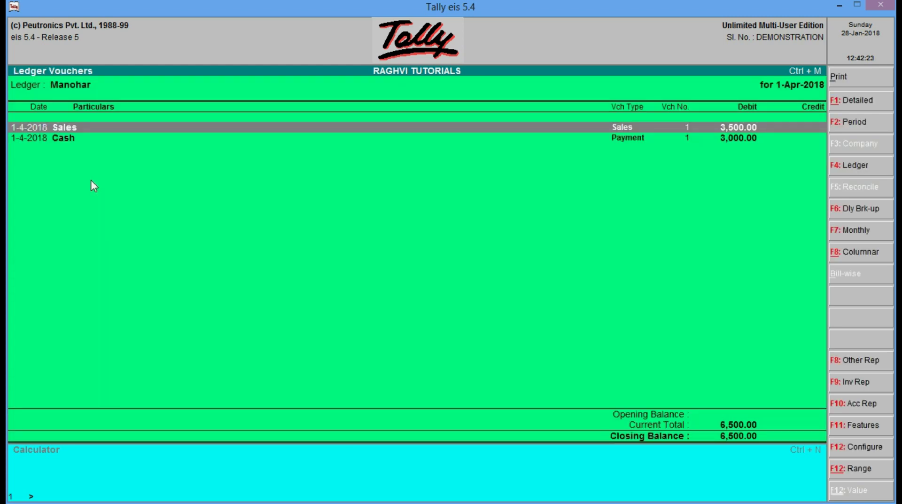
key("Down")
key("Up")
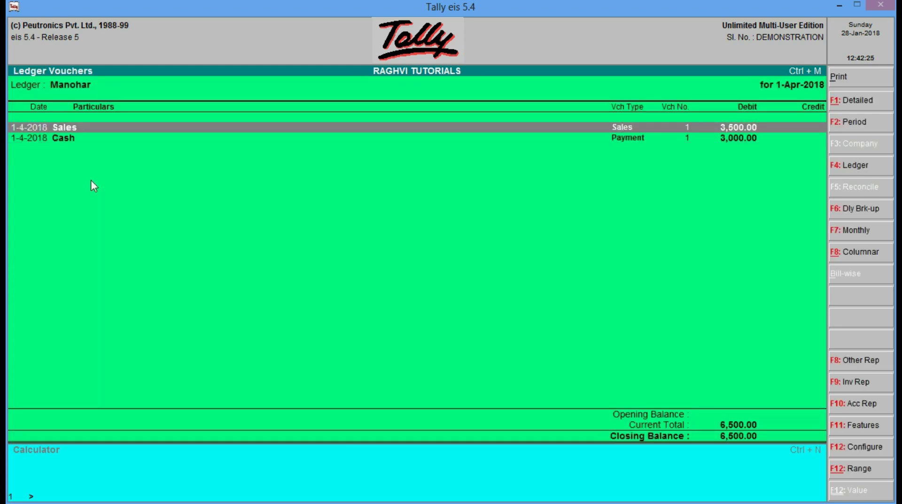
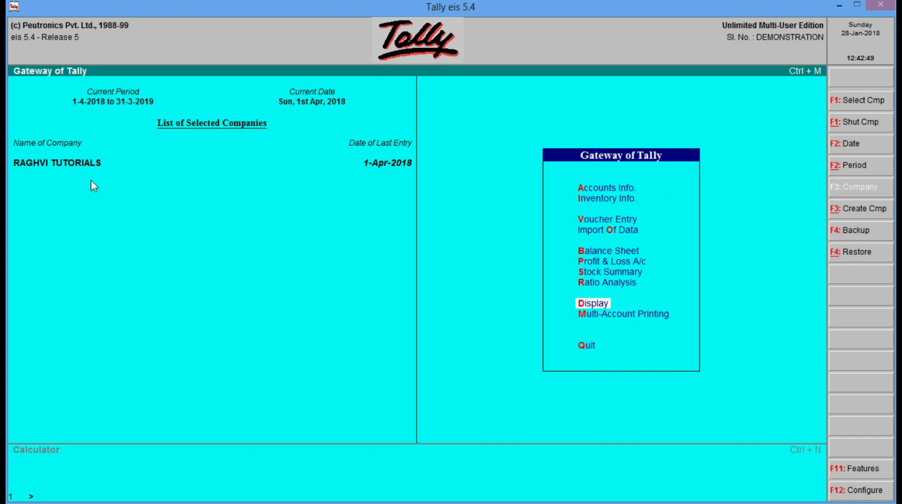
Step: Start a new payment voucher and debit the supplier's ledger with 2500
key("Return")
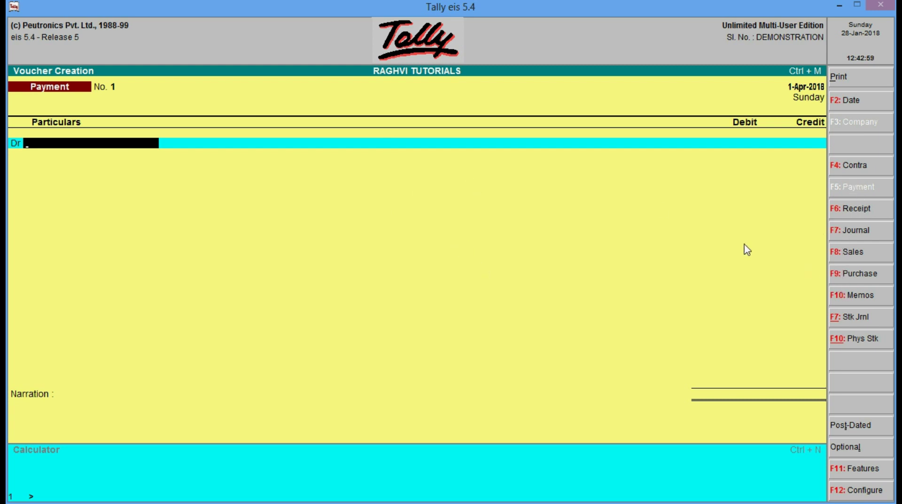
type("Ash")
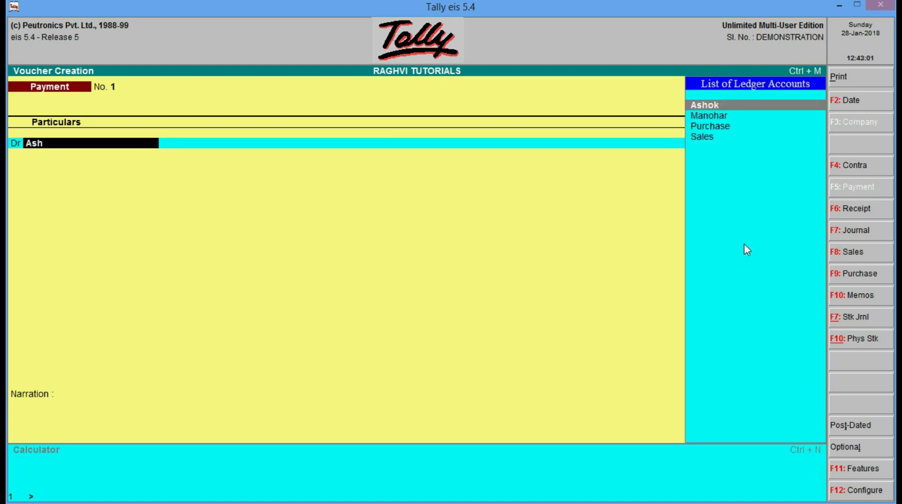
key("Return")
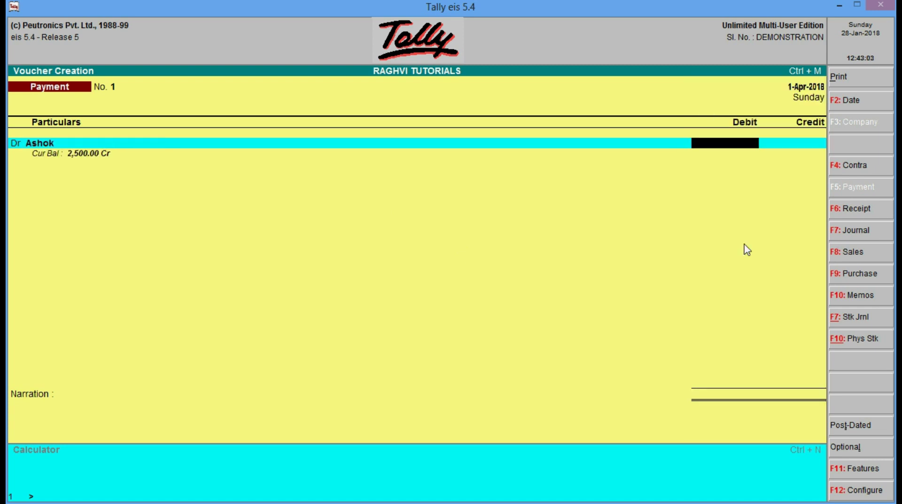
type("2500")
key("Return")
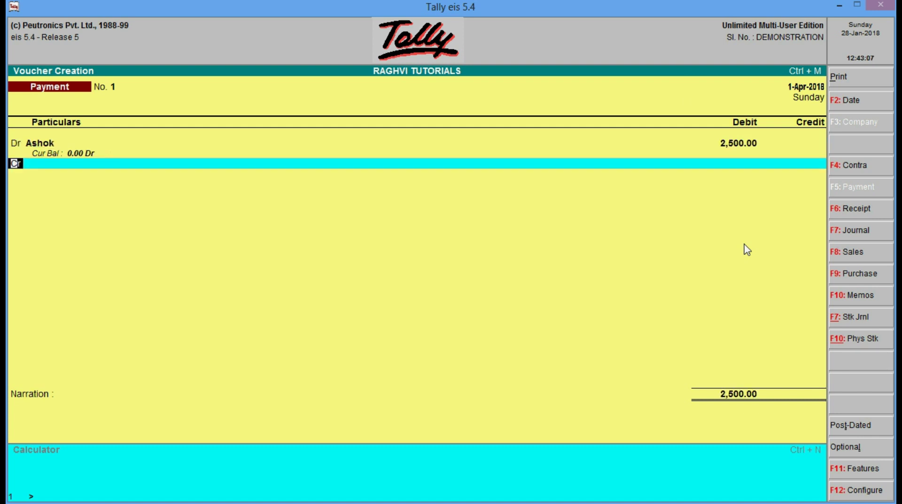
Step: Credit the Cash ledger with 2,500.00 in the supplier's payment voucher
key("Return")
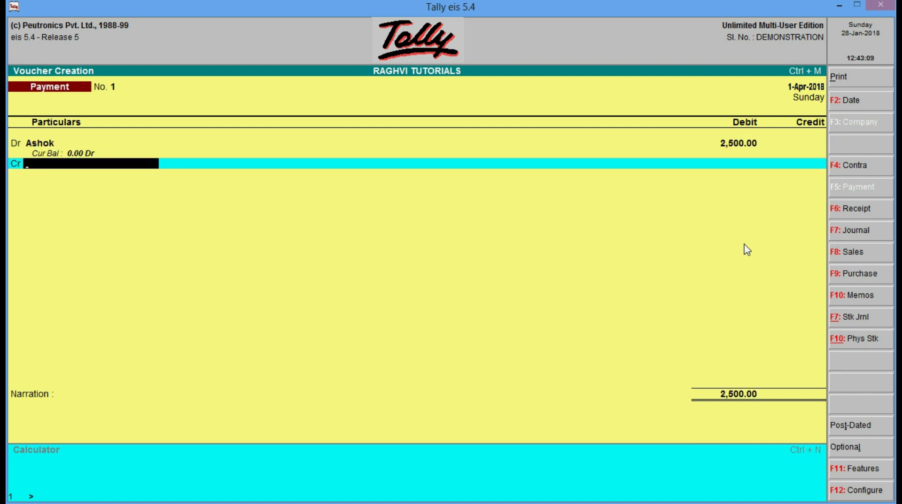
type("cas")
key("Return")
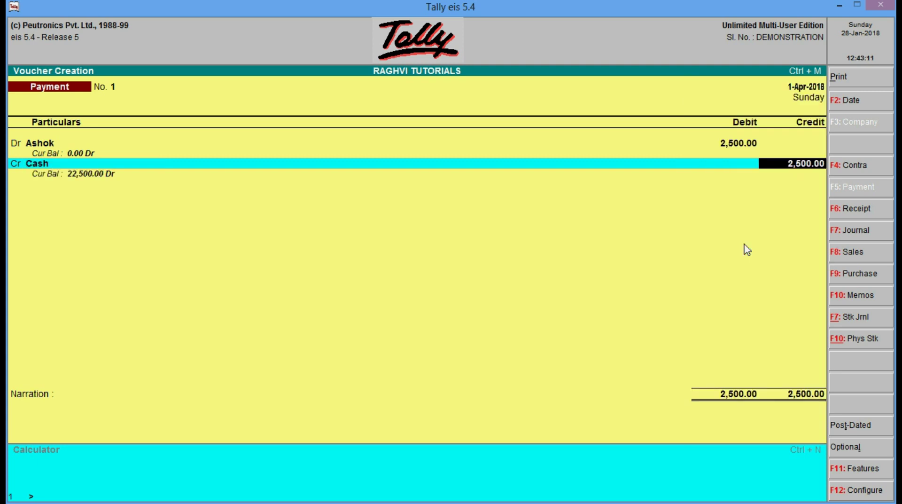
key("Return")
Step: Add a narration that the amount was paid to the supplier "against materials purchased from him.", save the payment voucher and leave voucher creation
type("bei")
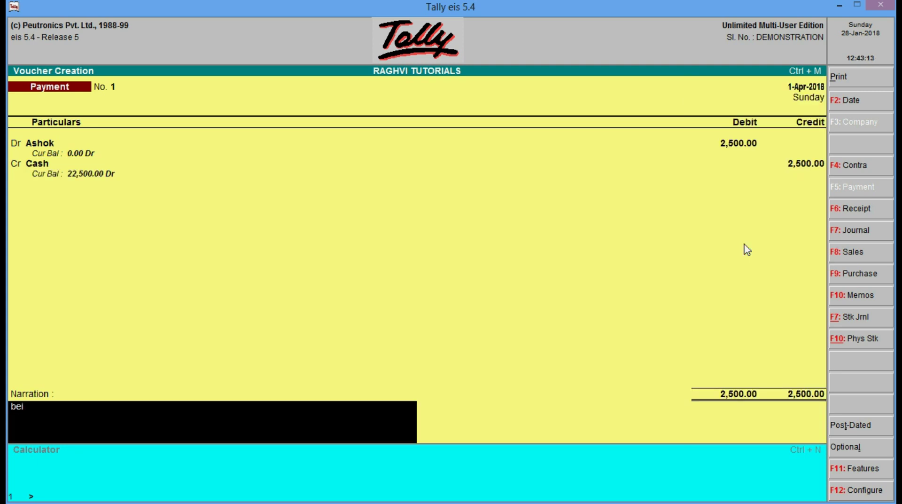
type("ng the amount pa")
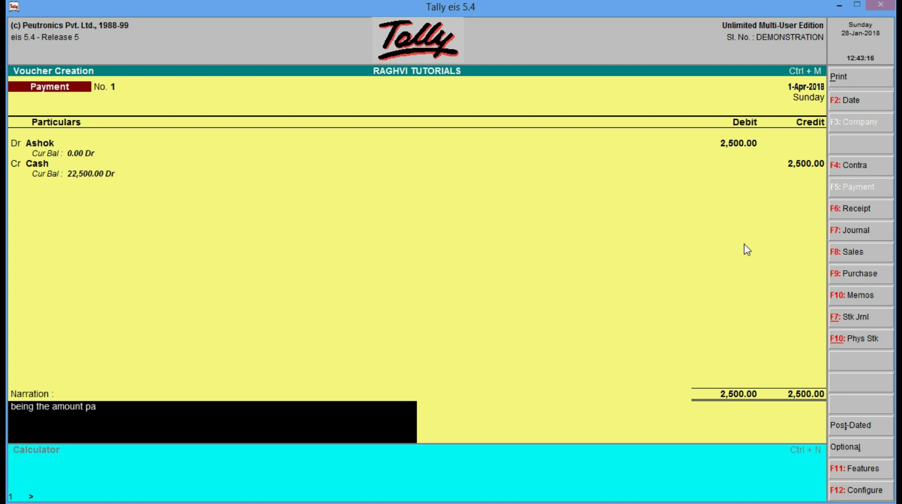
type("id to ashok against")
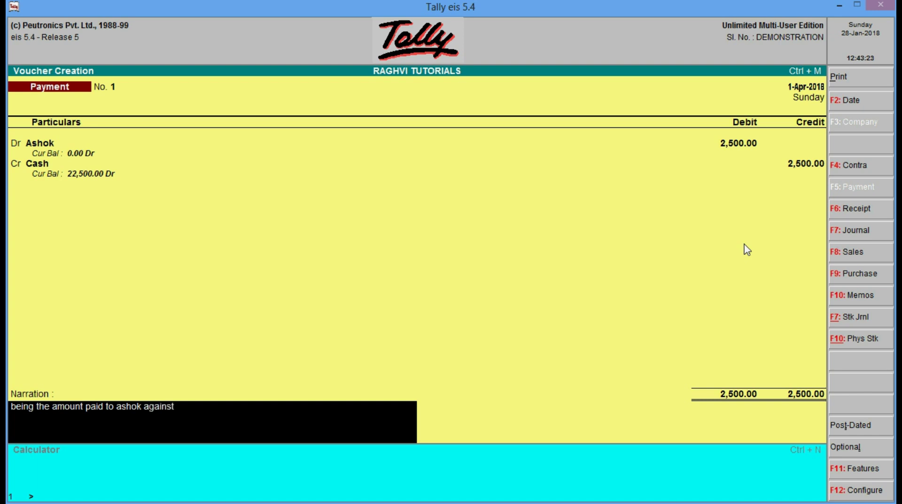
type(" materials purchas")
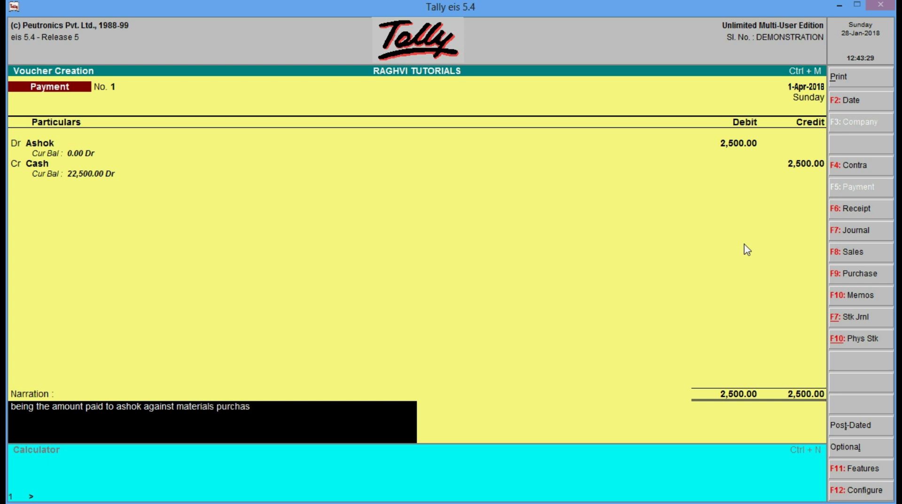
type("ed from him.")
key("Return")
key("Return")
key("Escape")
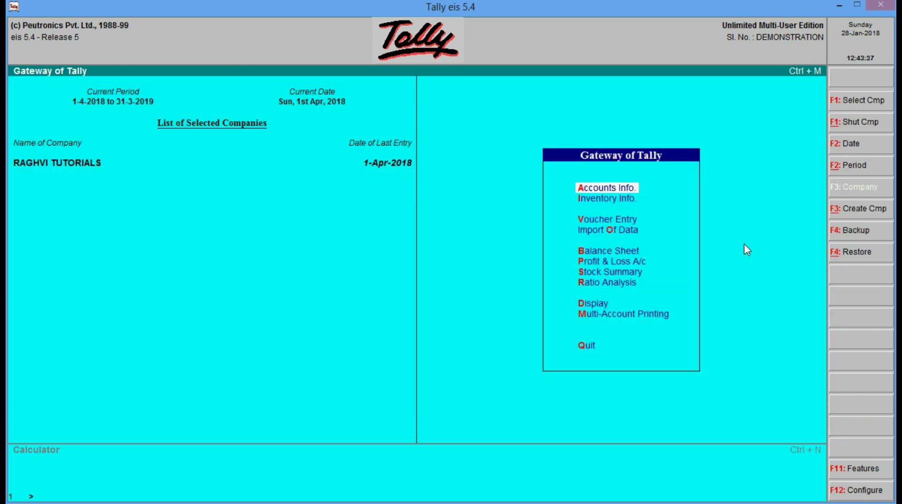
Step: Bring up the list of ledgers in the account books to check the supplier's account
key("Down")
key("Down")
key("Down")
key("Down")
key("Down")
key("Down")
key("Down")
key("Down")
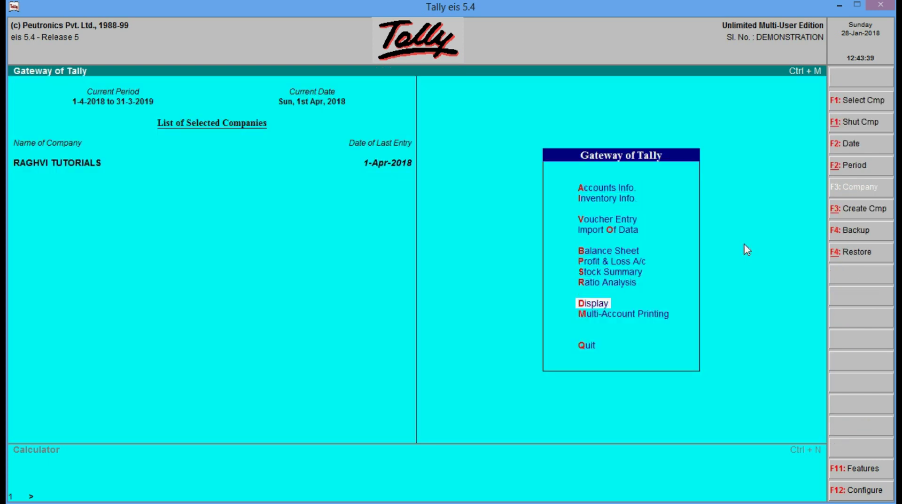
key("Return")
key("Down")
key("Return")
key("Down")
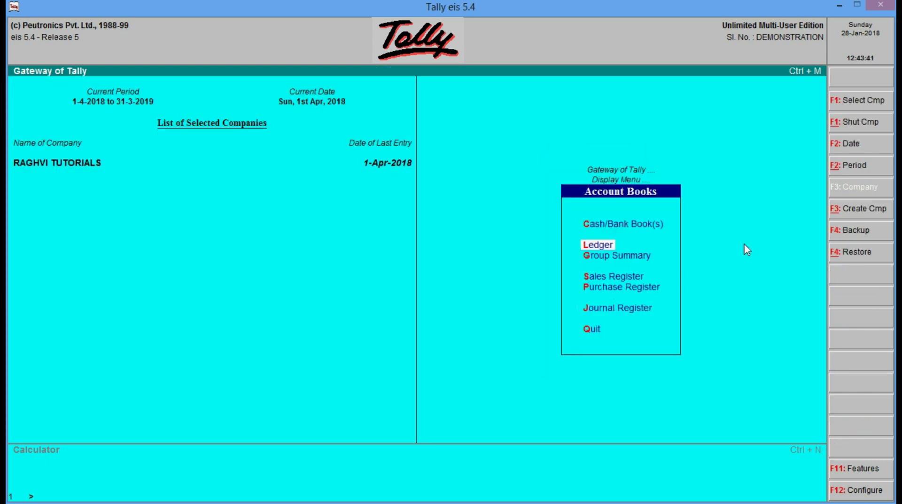
key("Return")
Step: Examine the purchase and payment entries and closing balance in the supplier's ledger, and close the account books
type("As")
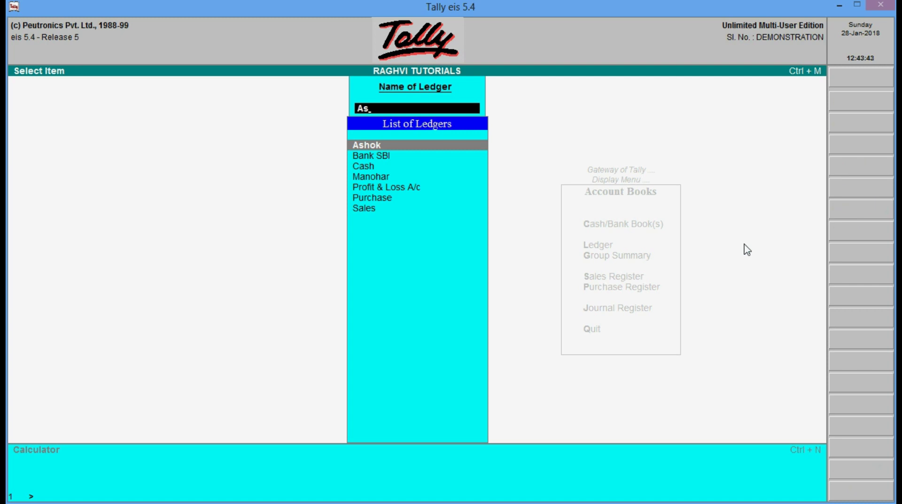
key("Return")
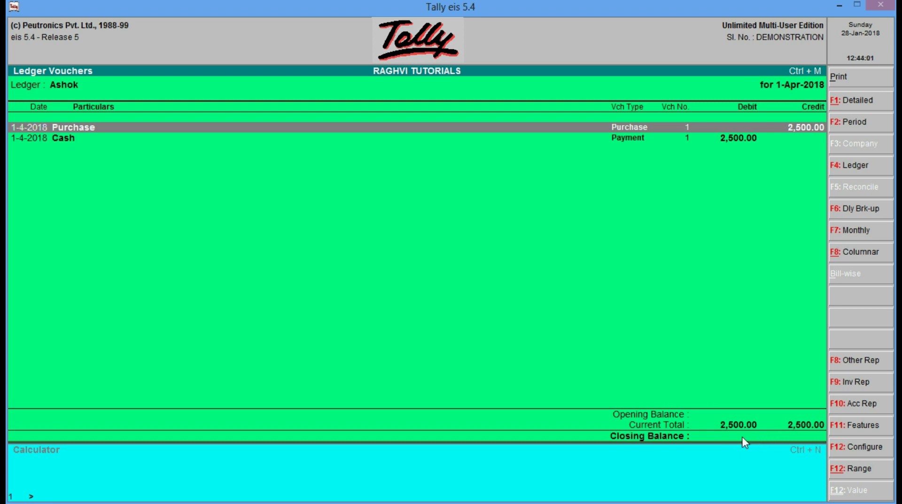
key("Escape")
key("Escape")
key("Escape")
key("Escape")
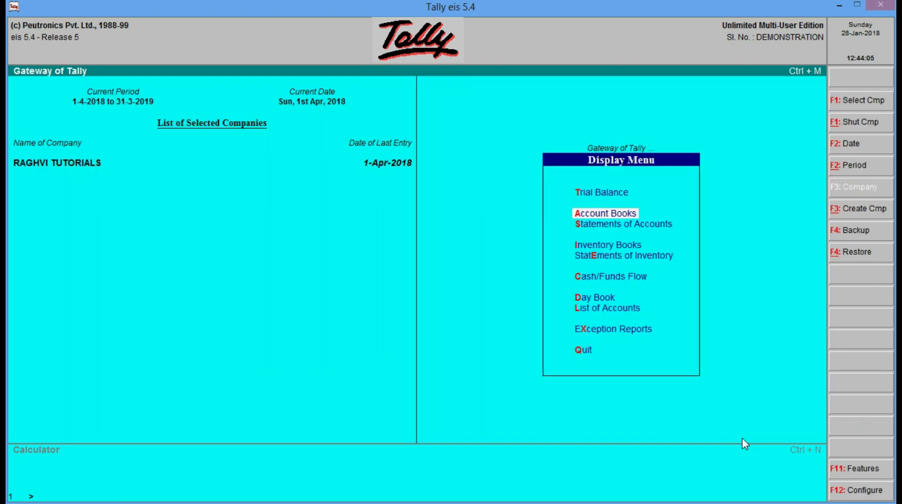
Step: Start a new receipt voucher in voucher entry
key("Up")
key("Up")
key("Up")
key("Up")
key("Up")
key("Up")
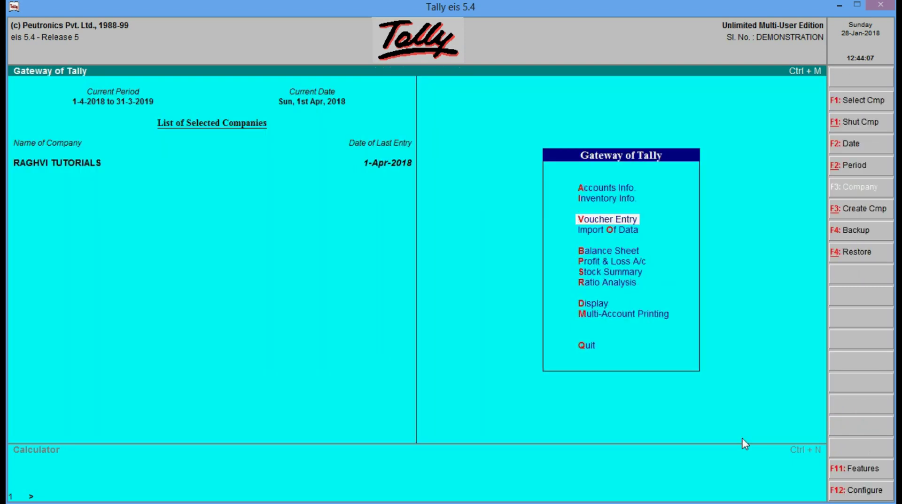
key("Return")
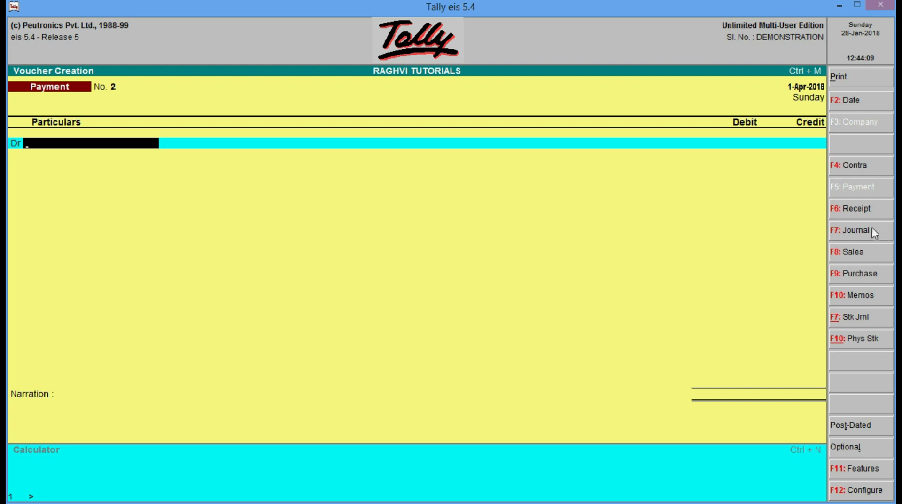
left_click(863, 212)
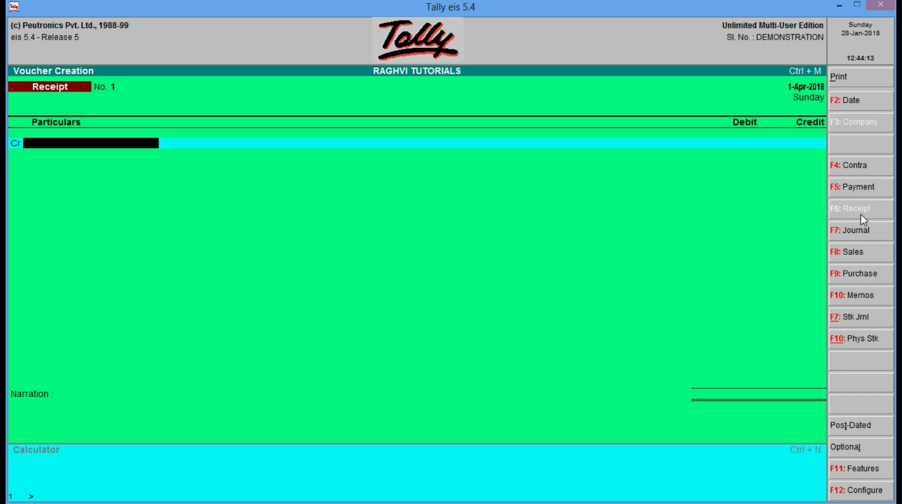
Step: Credit the customer's ledger with 3,500.00 in the receipt voucher
type("M")
key("Return")
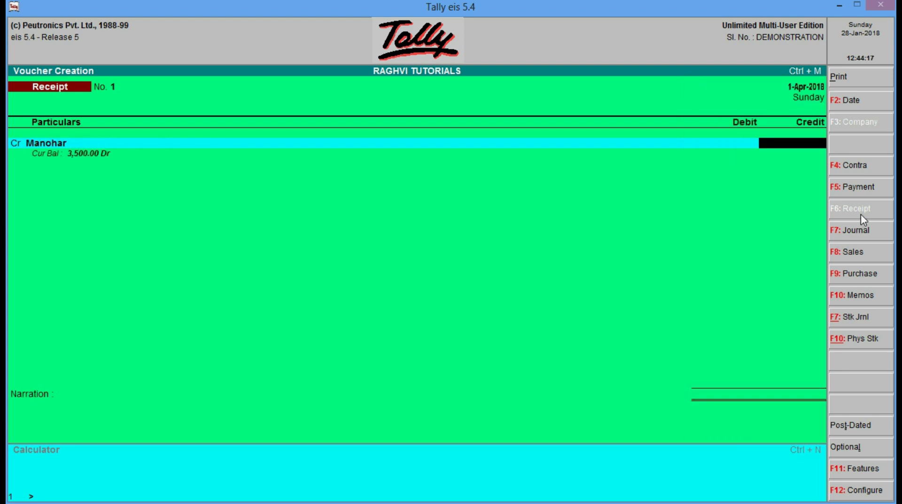
type("35000")
key("Return")
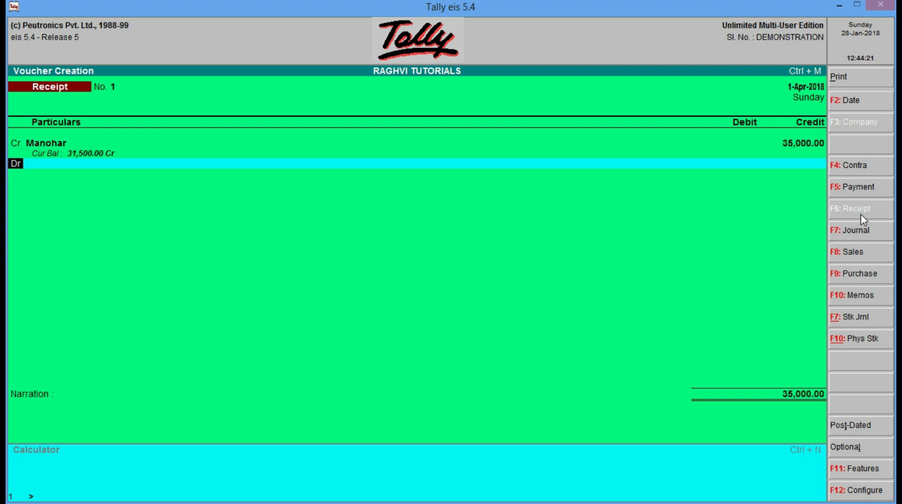
key("BackSpace")
key("BackSpace")
type("3500")
key("Return")
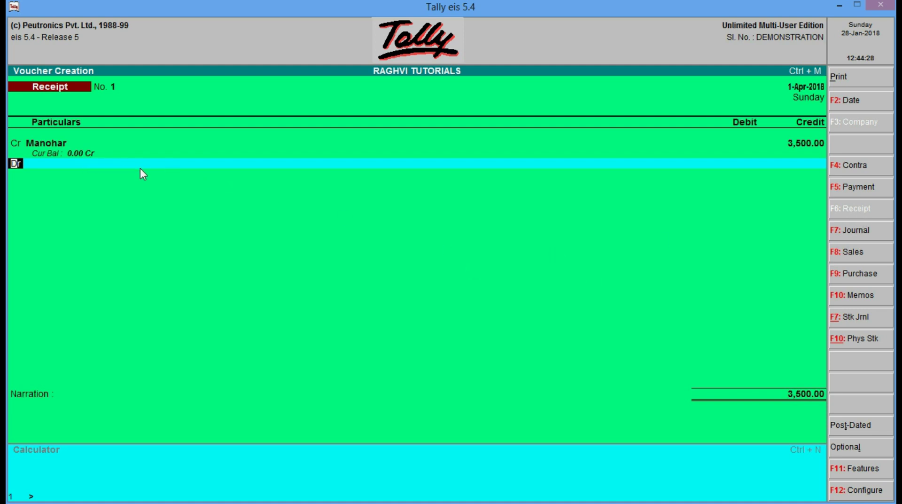
Step: Debit the Cash ledger with 3,500.00 in the customer's receipt voucher
key("Return")
type("Cas")
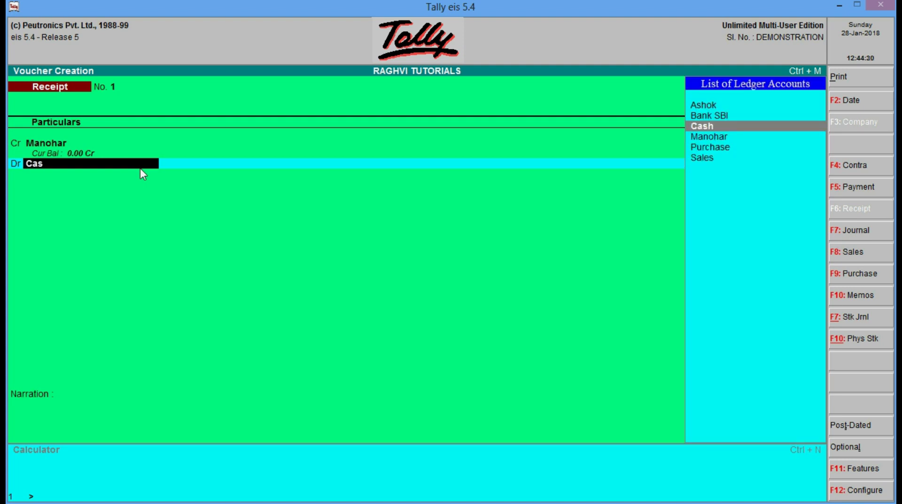
key("Return")
key("Return")
Step: Add a narration that the amount was received from the customer "against materials sold to him.", save the receipt voucher and leave voucher creation
type("b")
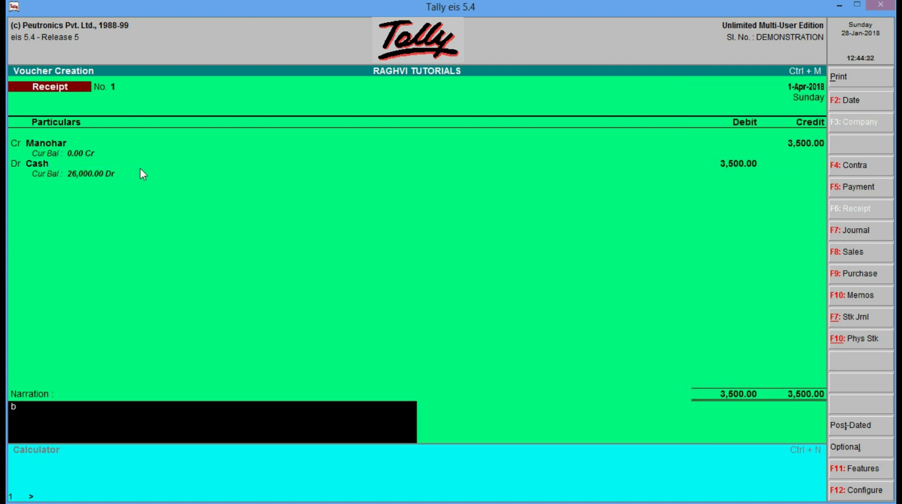
type("eing the amount received from manohar against")
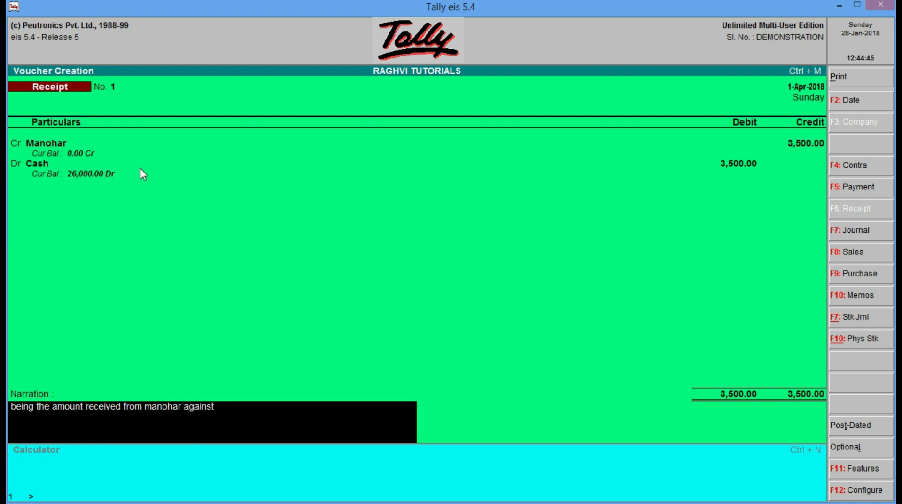
type(" materials sold to him.")
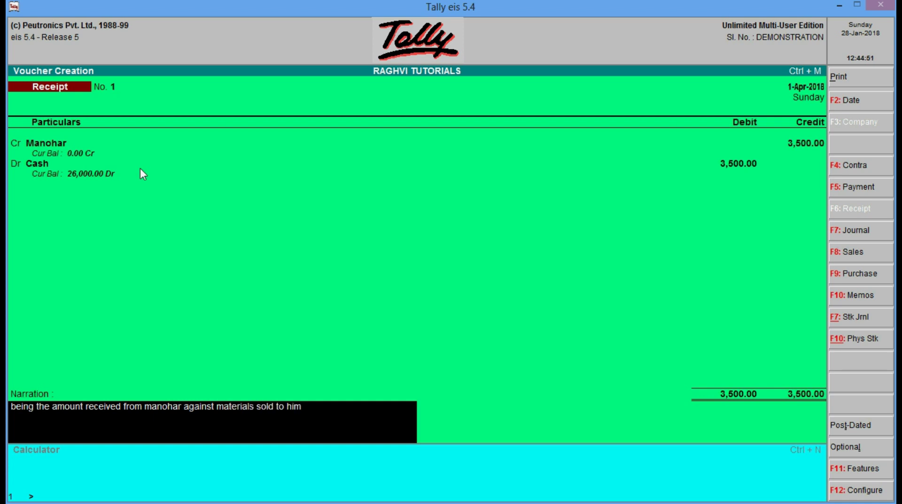
key("Return")
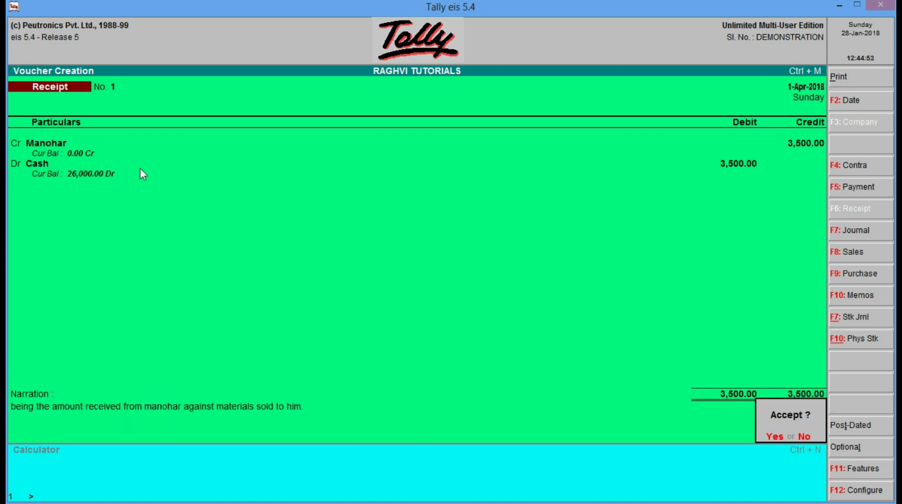
key("Return")
key("Escape")
key("y")
Step: Bring up the Cash/Bank summary in the account books
key("Down")
key("Down")
key("Down")
key("Down")
key("Down")
key("Down")
key("Down")
key("Down")
key("Down")
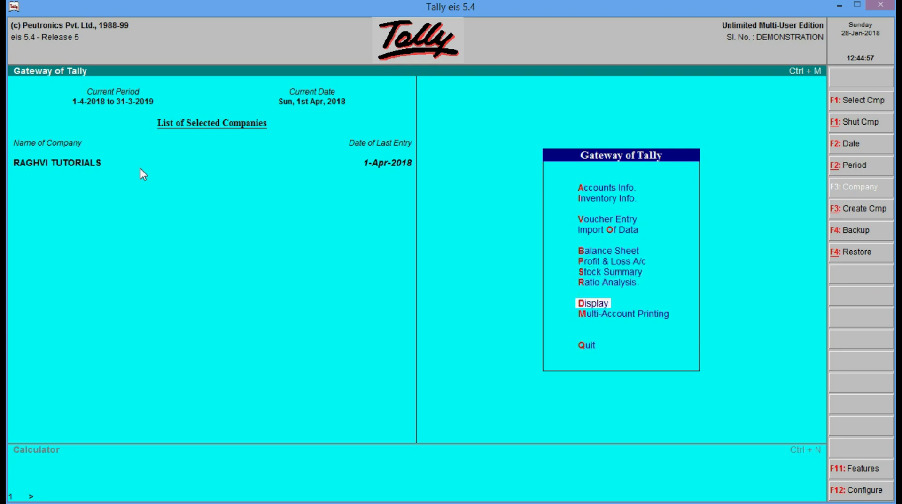
key("Up")
key("Return")
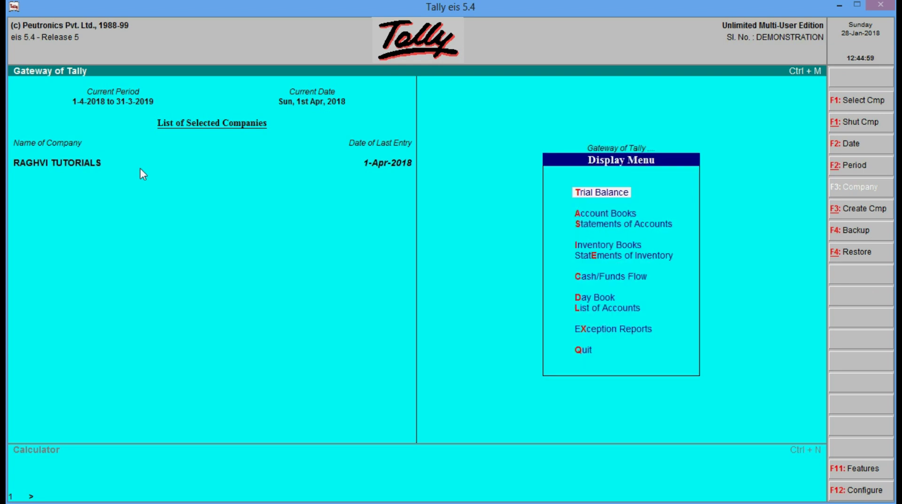
key("Down")
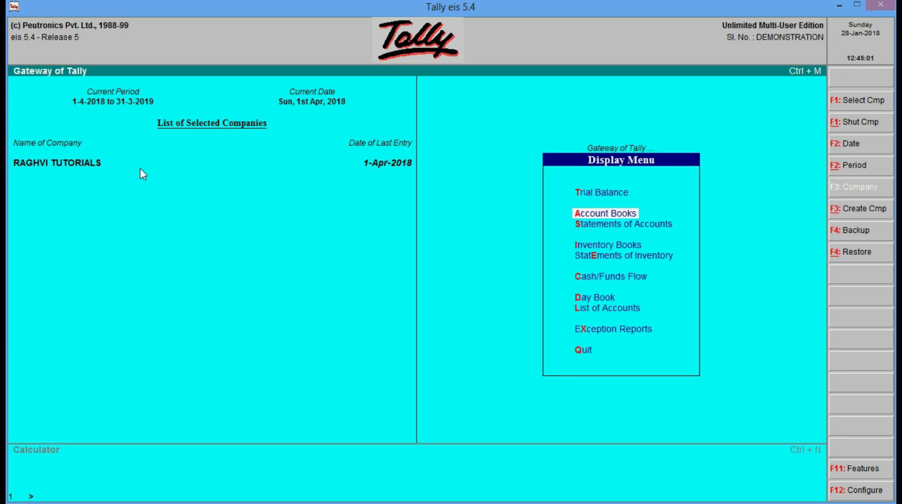
key("Return")
key("Return")
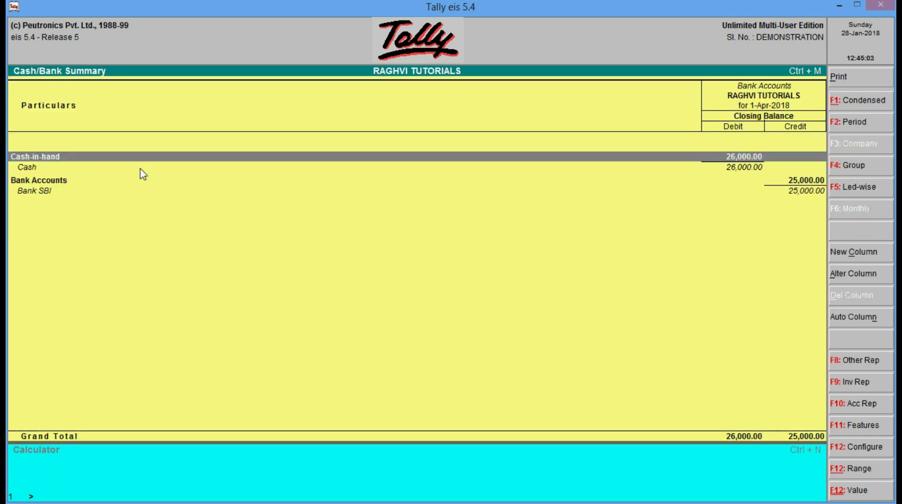
Step: Examine the closing balances of the cash-in-hand and bank accounts in the Cash/Bank summary
key("Down")
key("Down")
key("Down")
key("Up")
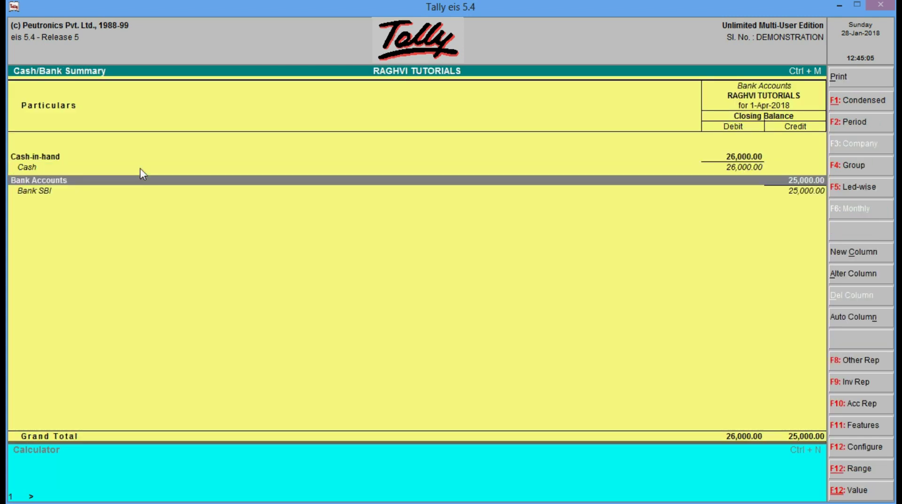
key("Down")
key("Up")
key("Down")
key("Up")
key("Up")
key("Up")
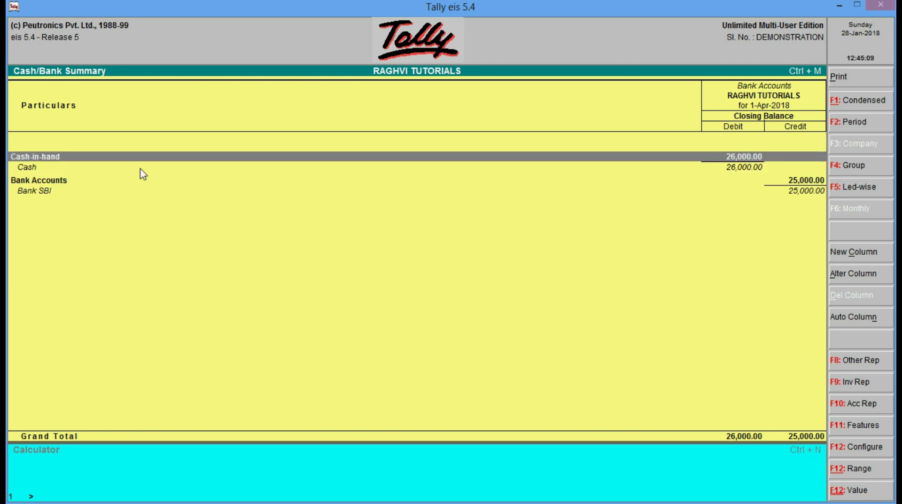
key("Down")
key("Up")
key("Down")
key("Up")
Step: Review the Cash ledger's April vouchers, including the customer's receipt voucher, and close the account books
key("Down")
key("Return")
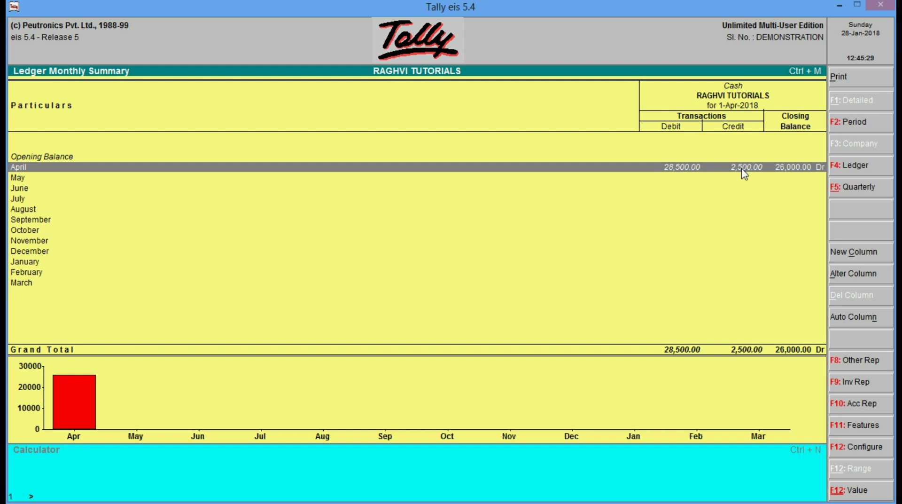
key("Return")
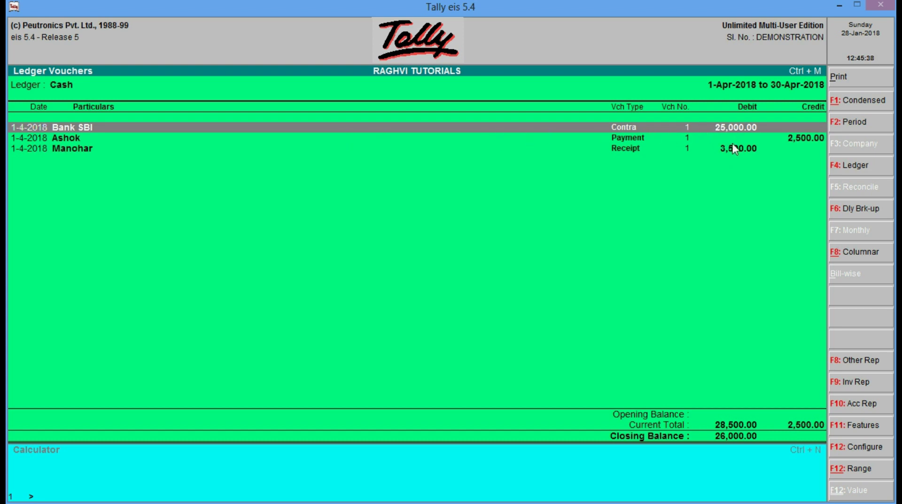
double_click(697, 149)
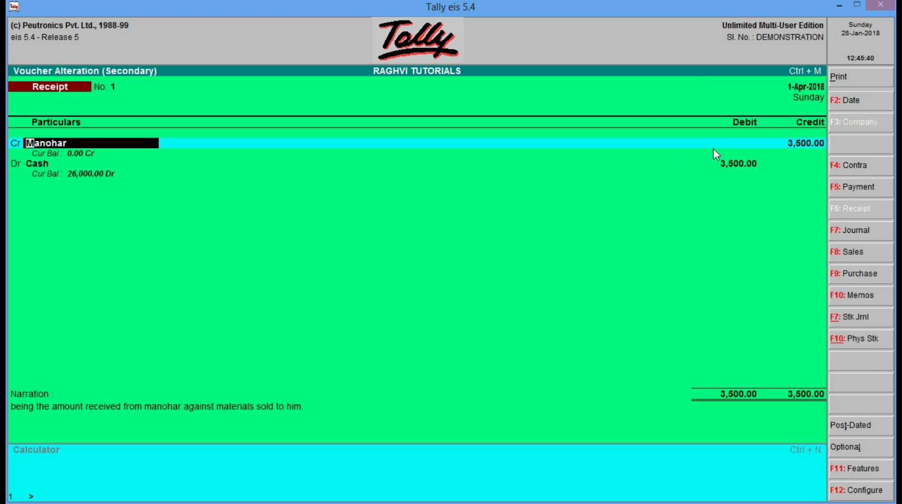
key("Escape")
key("y")
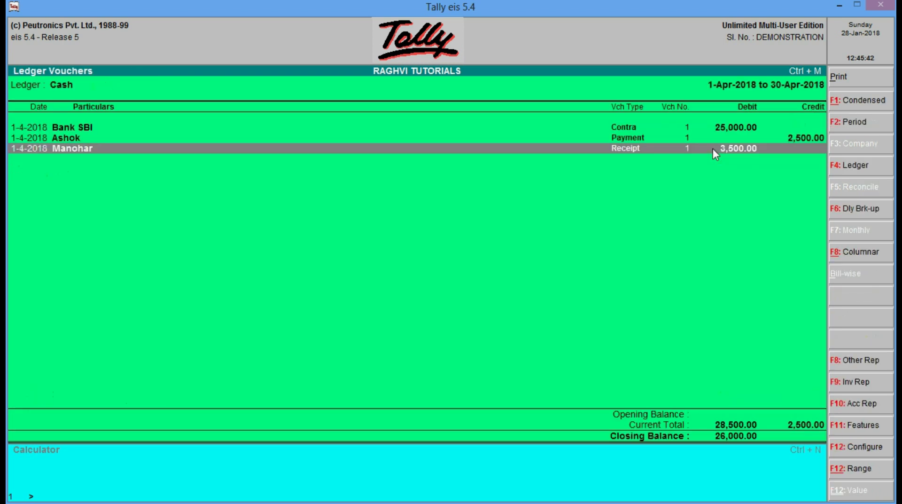
left_click(779, 139)
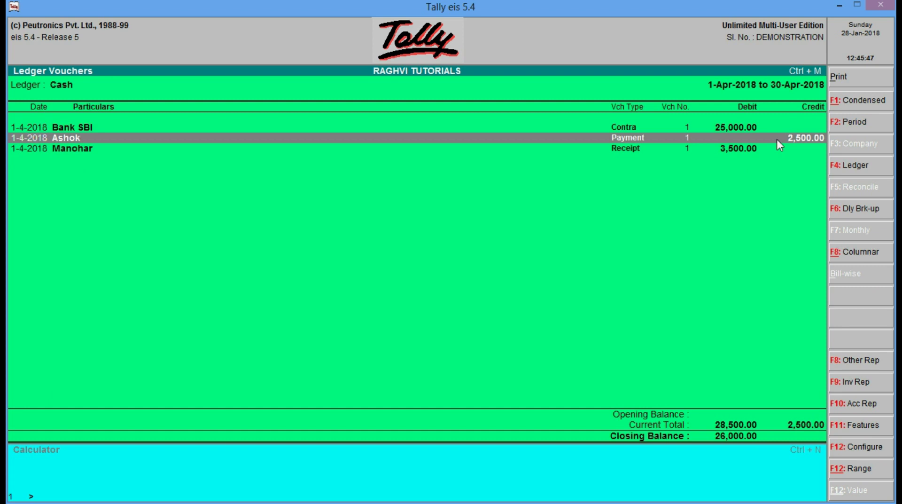
key("Down")
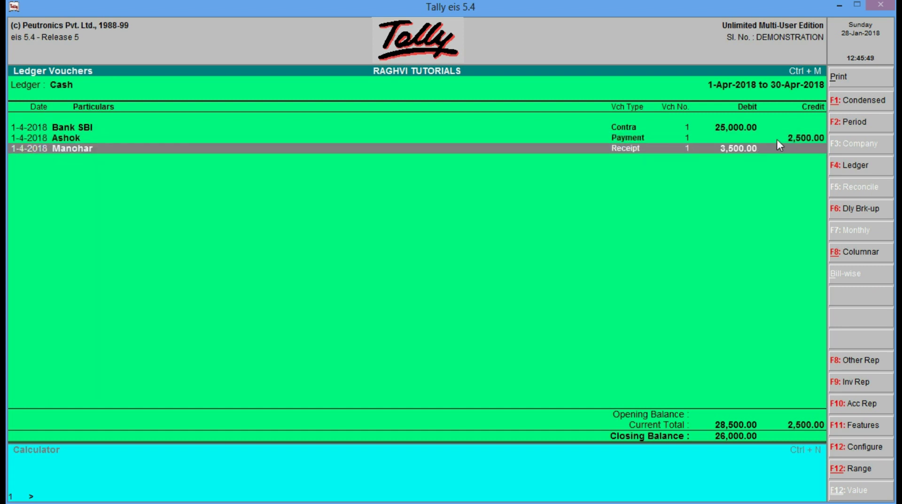
key("Escape")
key("Escape")
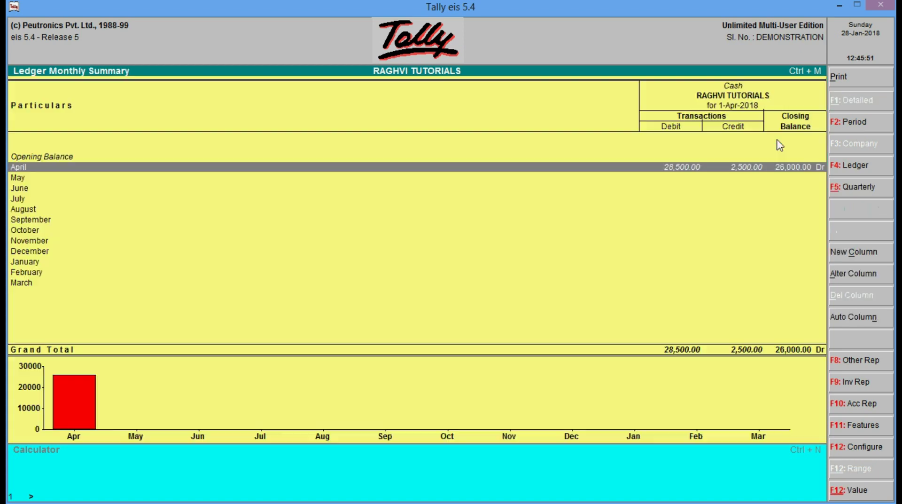
key("Escape")
key("Escape")
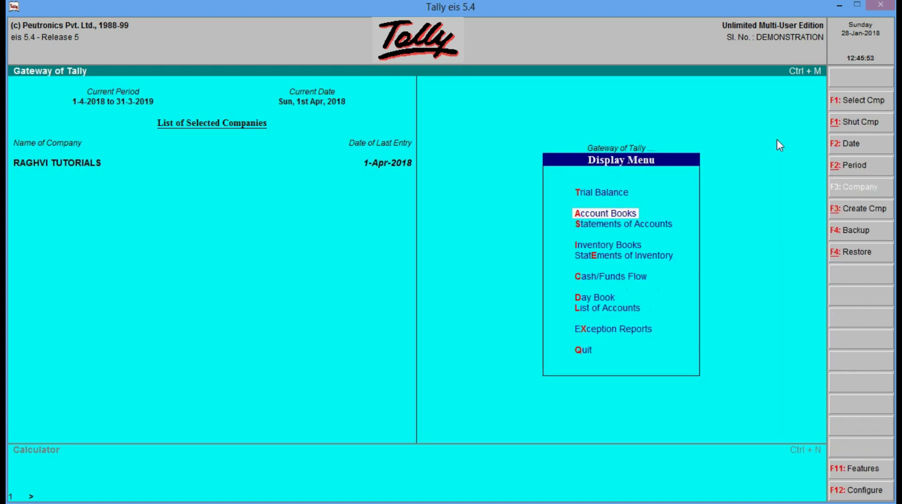
Step: Examine the gross and nett profit in the Profit & Loss account, and close the report
key("Escape")
key("Up")
key("Up")
key("Up")
key("Return")
key("Down")
key("Down")
key("Down")
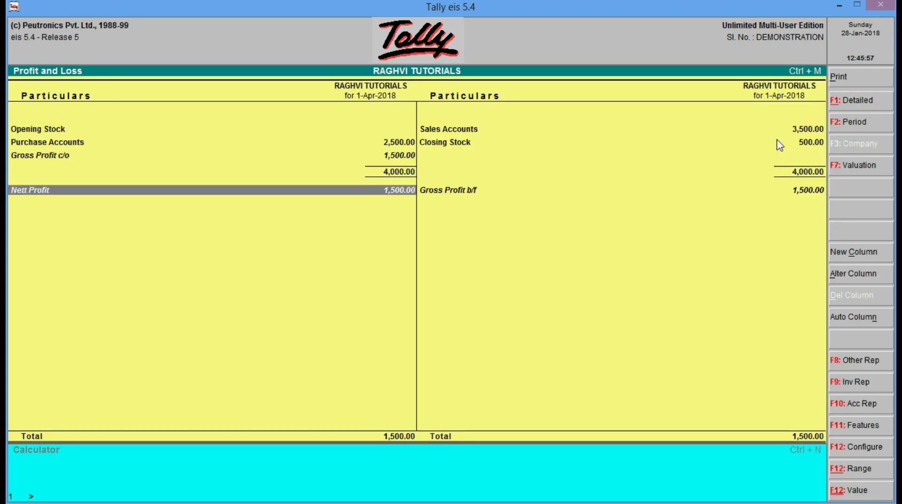
key("Up")
key("Up")
key("Down")
key("Down")
key("Up")
key("Down")
key("Escape")
key("Escape")
key("n")
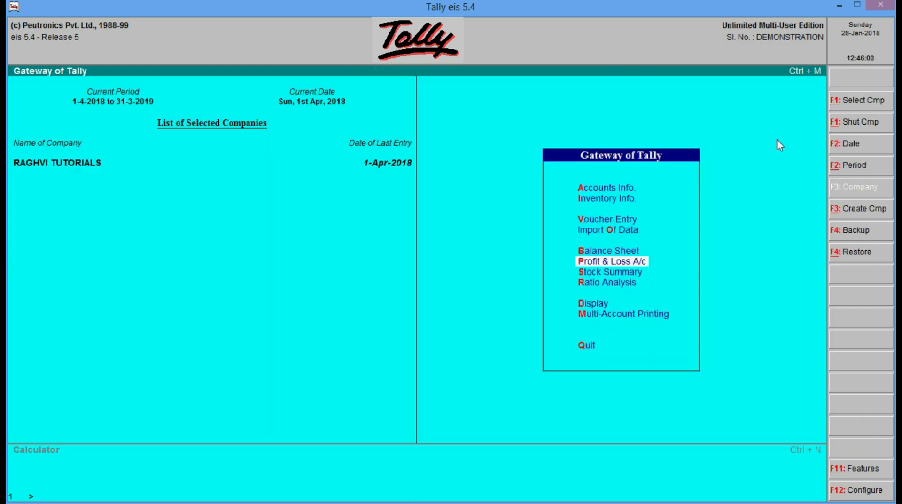
Step: Start a new payment voucher in voucher entry
key("Up")
key("Up")
key("Up")
key("Return")
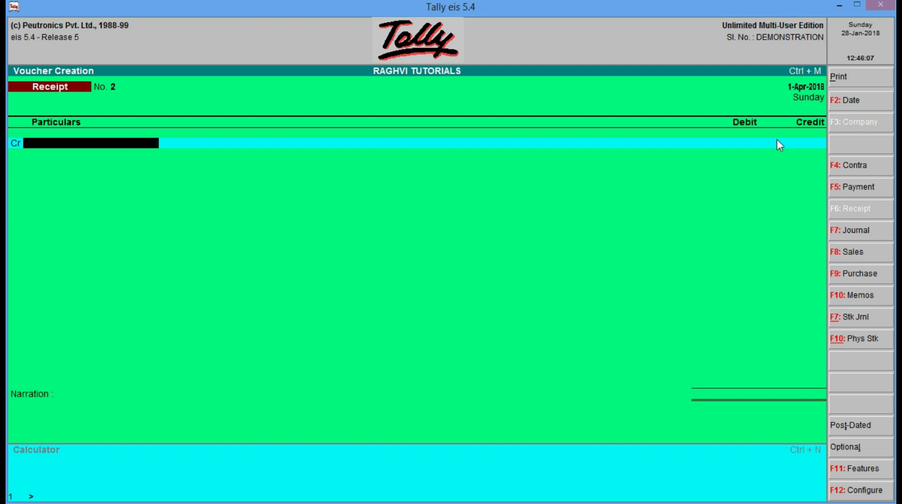
left_click(844, 188)
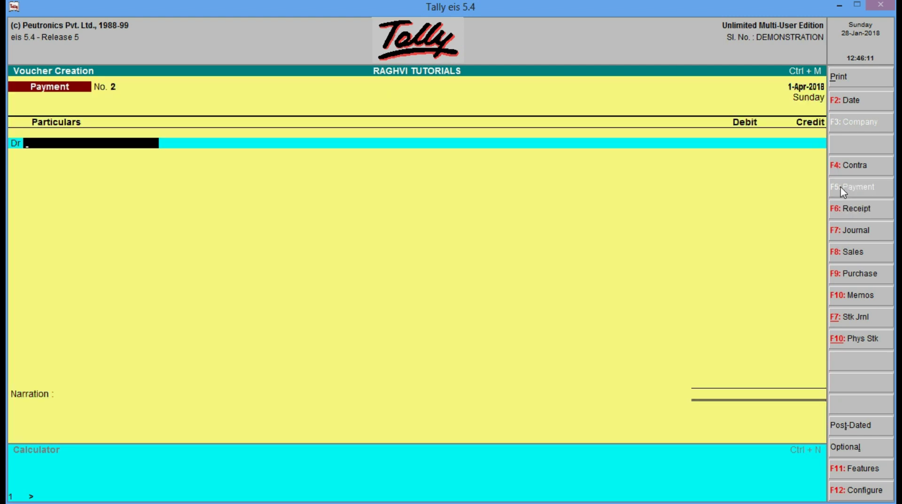
Step: Begin creating a new ledger from within the payment voucher and name it Wages without an alias
key("alt+c")
type("Waages")
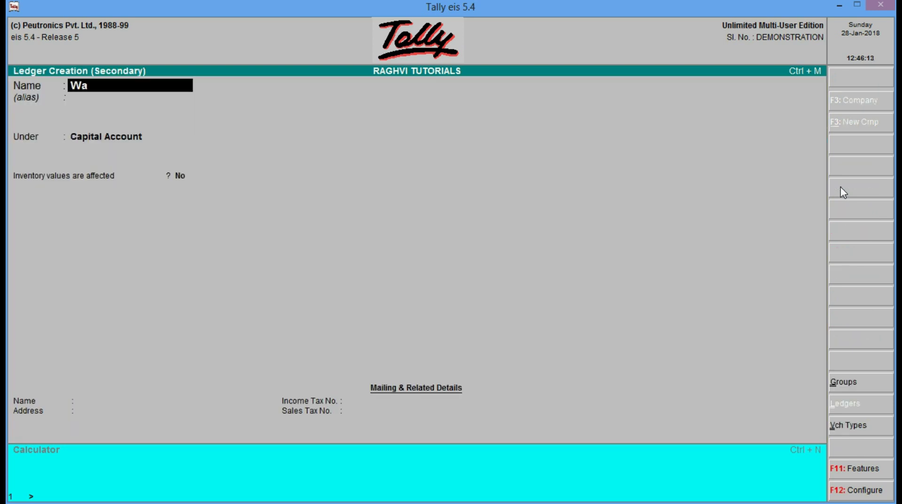
key("BackSpace")
key("BackSpace")
key("BackSpace")
key("BackSpace")
key("BackSpace")
type("ages")
key("Return")
key("Return")
type("Indi")
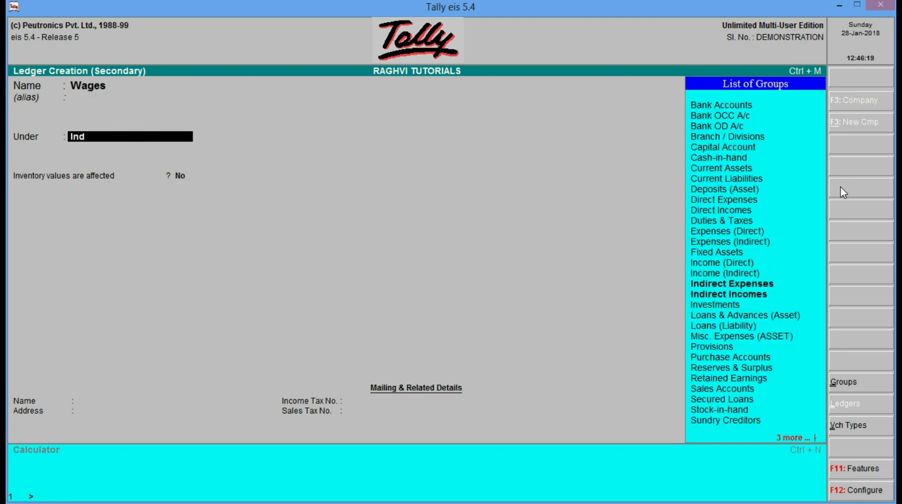
key("BackSpace")
key("BackSpace")
key("BackSpace")
key("BackSpace")
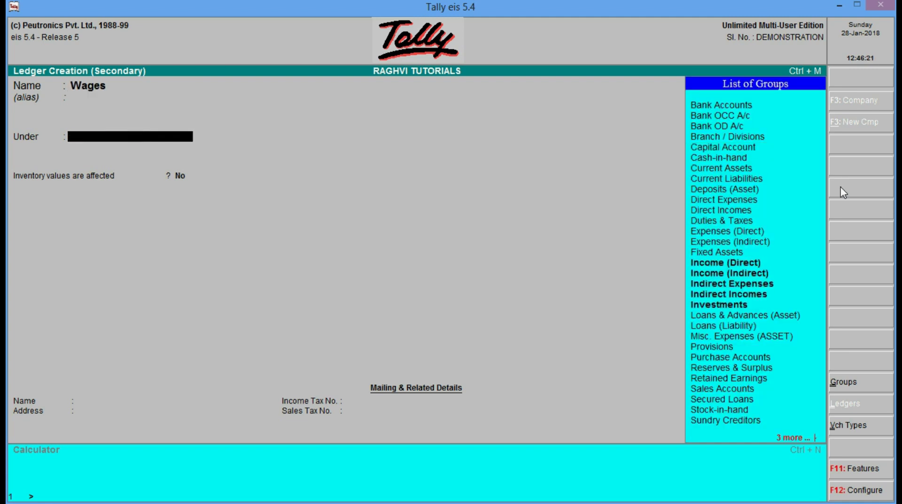
Step: Place the Wages ledger under Direct Expenses with inventory values not affected, and save it into the payment voucher's debit line
type("Dire")
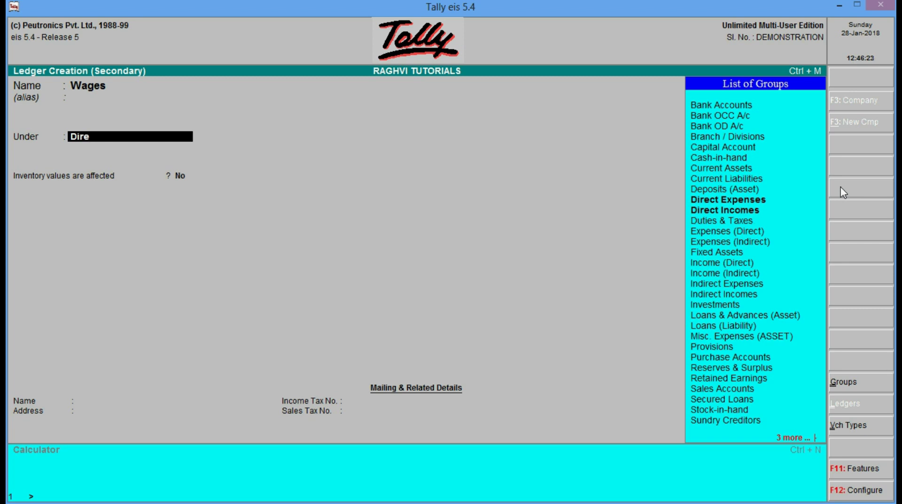
key("Return")
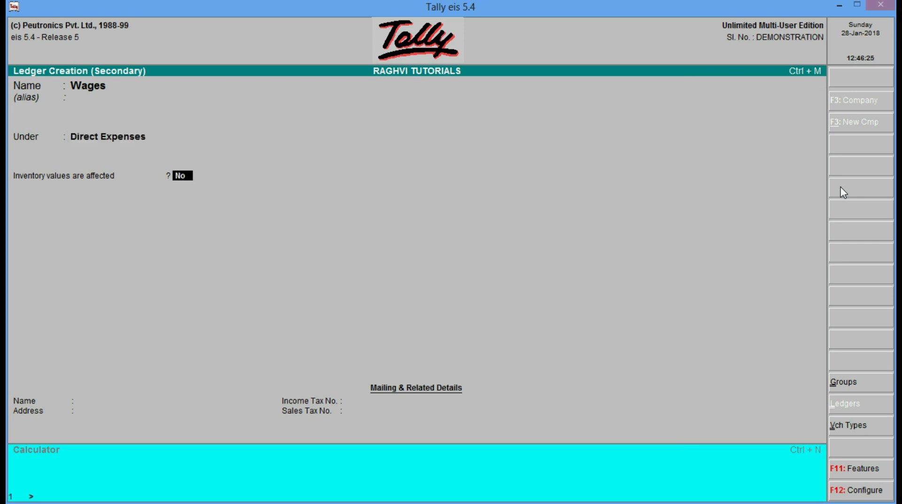
key("Return")
key("Return")
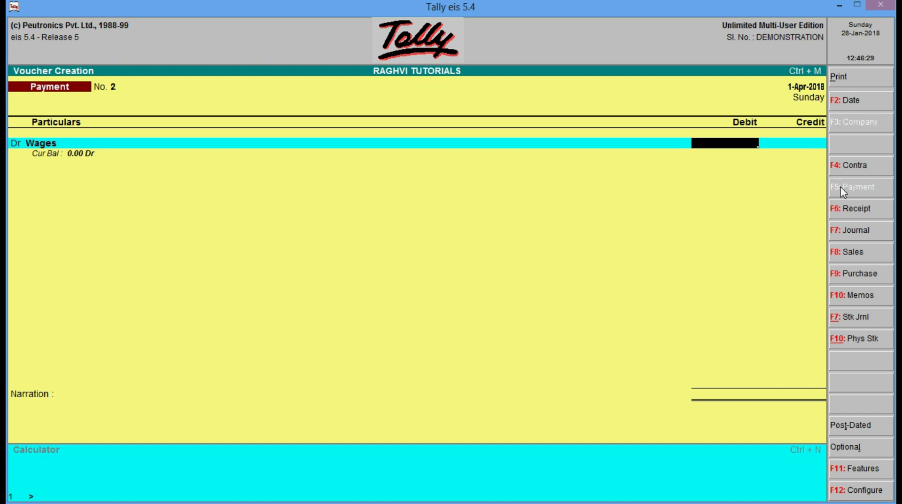
Step: Debit the Wages ledger 500 and credit Cash with the same 500 in the payment voucher
type("500")
key("Return")
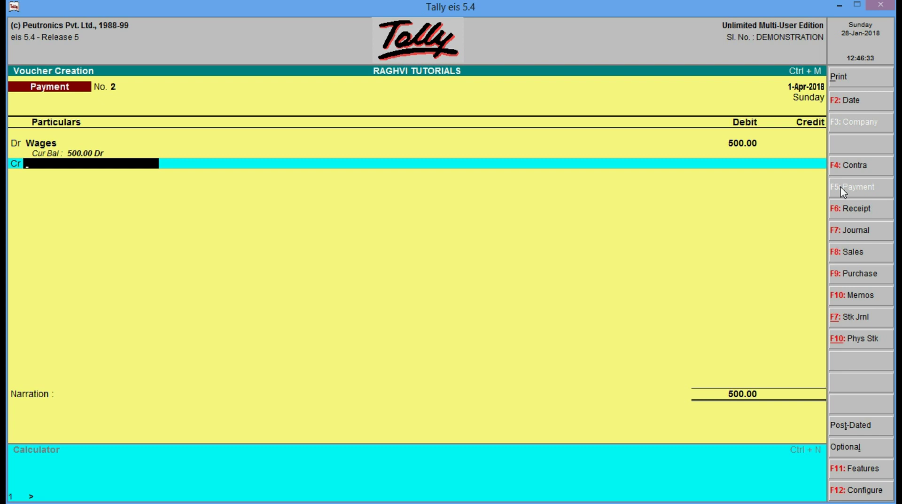
type("Cas")
key("Return")
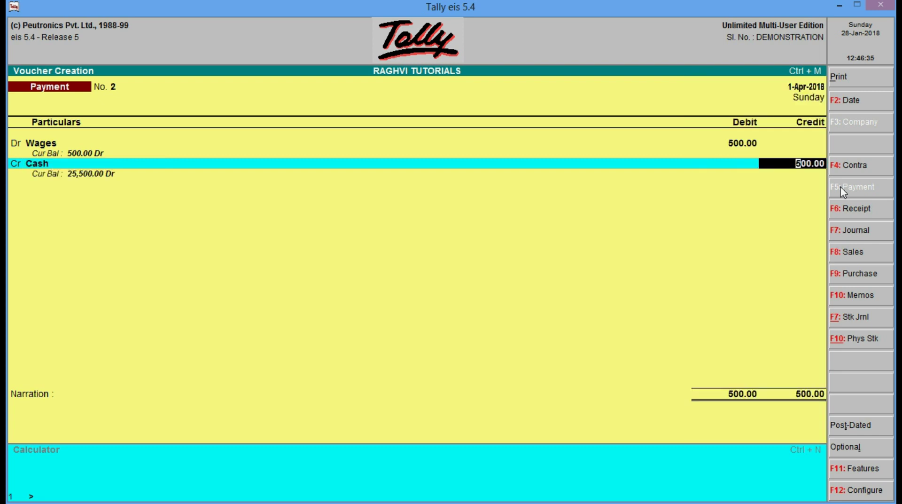
key("Return")
Step: Enter the narration "being the amount of cash paid against wages for a month." and save the wages payment voucher
type("bei")
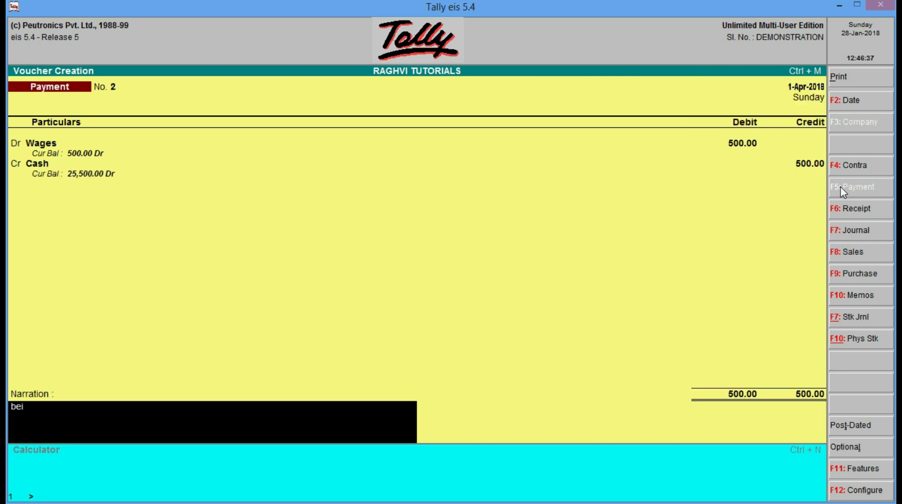
type("ng the amount of c")
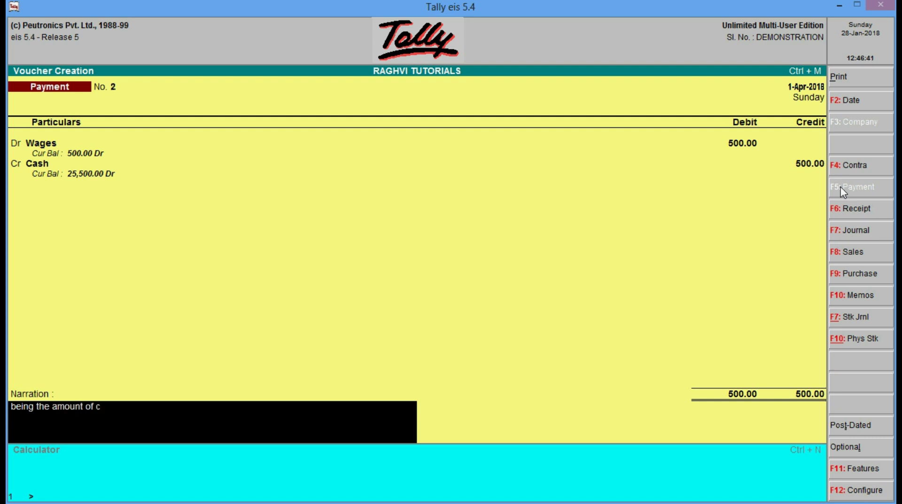
type("ash paid against w")
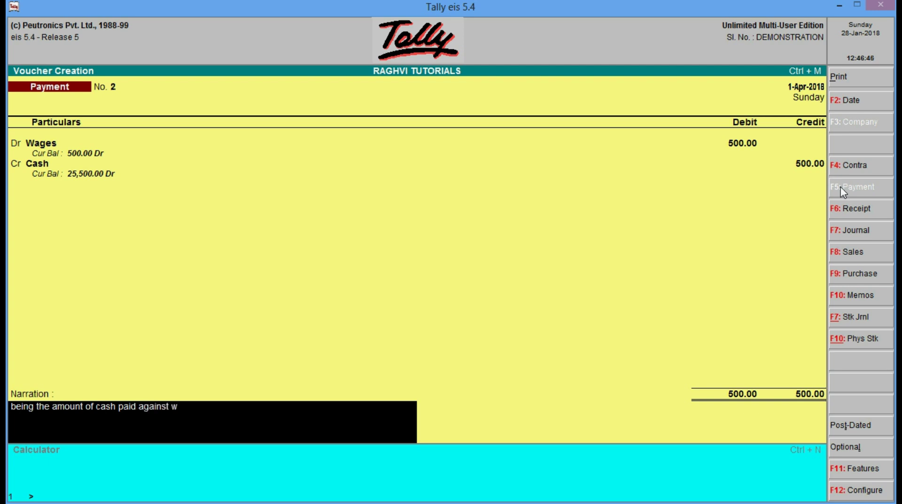
type("ages for a month.")
key("Return")
key("Return")
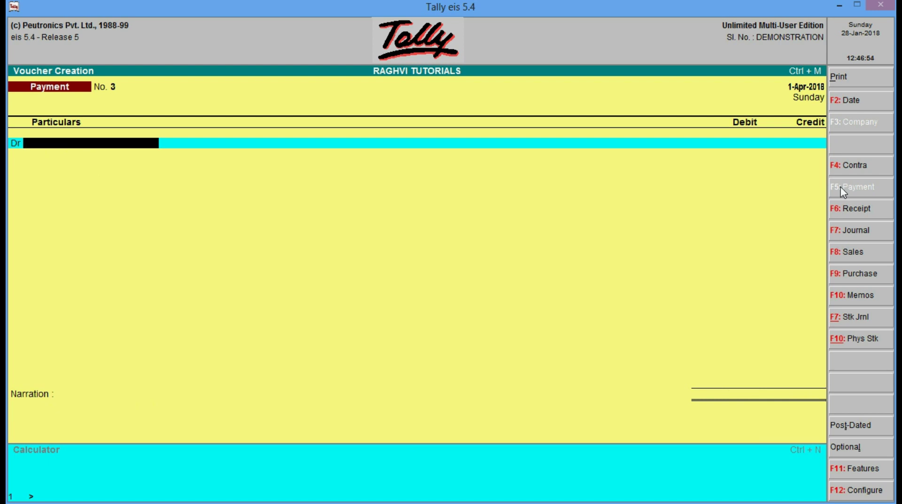
Step: Leave voucher entry and open the Profit & Loss account to check the wages payment
key("Escape")
key("Return")
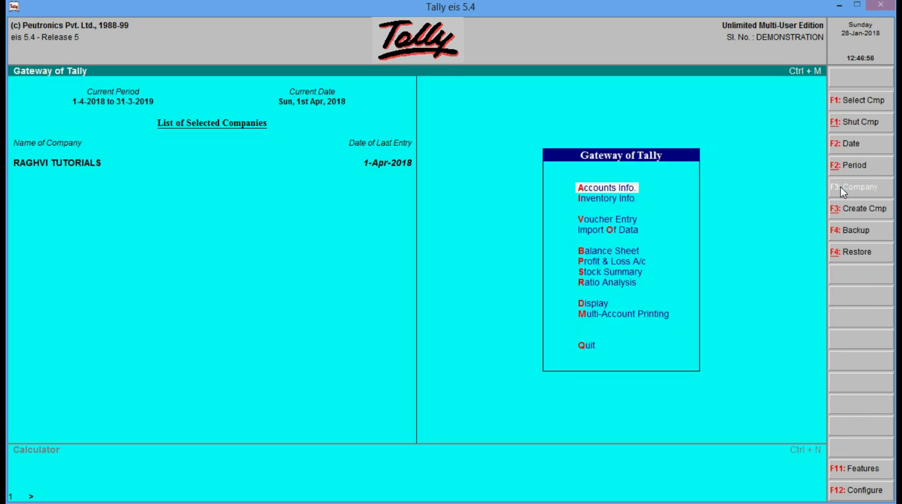
key("Down")
key("Down")
key("Down")
key("Down")
key("Down")
key("Return")
Step: Examine the direct expenses, gross profit and nett profit in the Profit & Loss account, and close the report
key("Down")
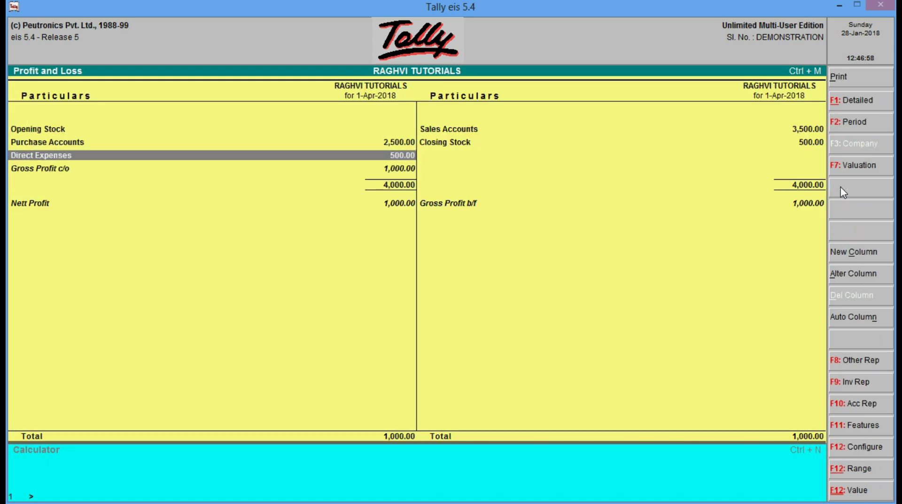
key("Down")
key("Down")
key("Down")
key("Up")
key("Up")
key("Down")
key("Down")
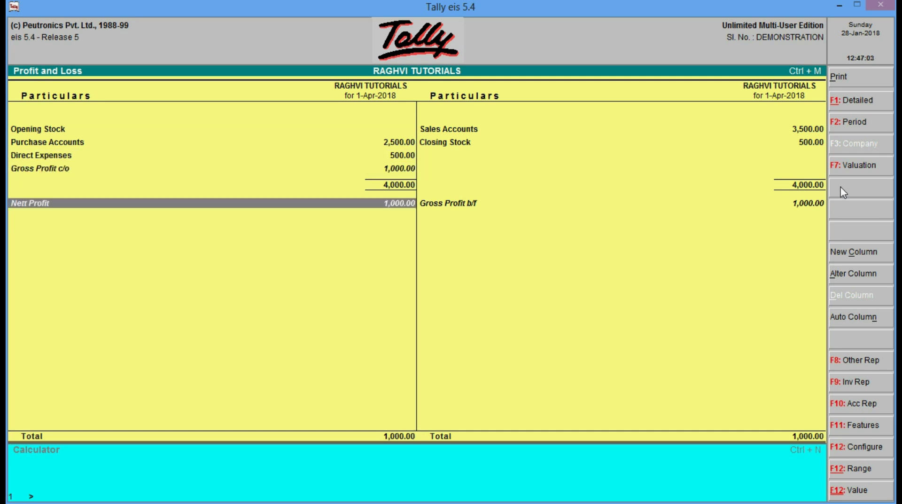
key("Up")
key("Up")
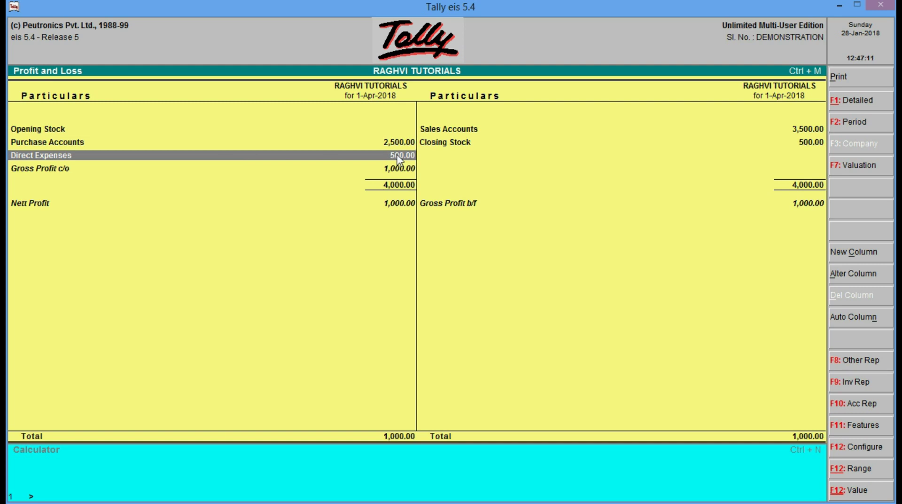
key("Escape")
key("Escape")
key("Escape")
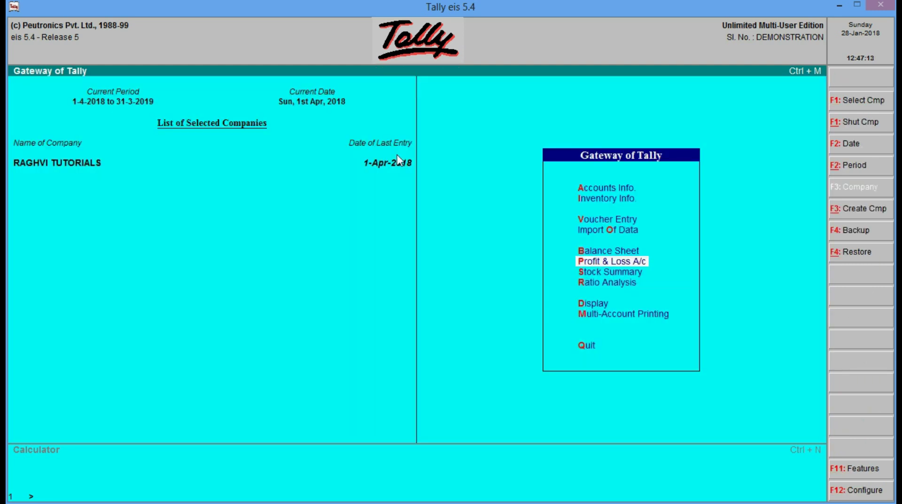
Step: Open a new payment voucher and begin creating a ledger named Telephone Expenses from within it
key("Up")
key("Up")
key("Up")
key("Return")
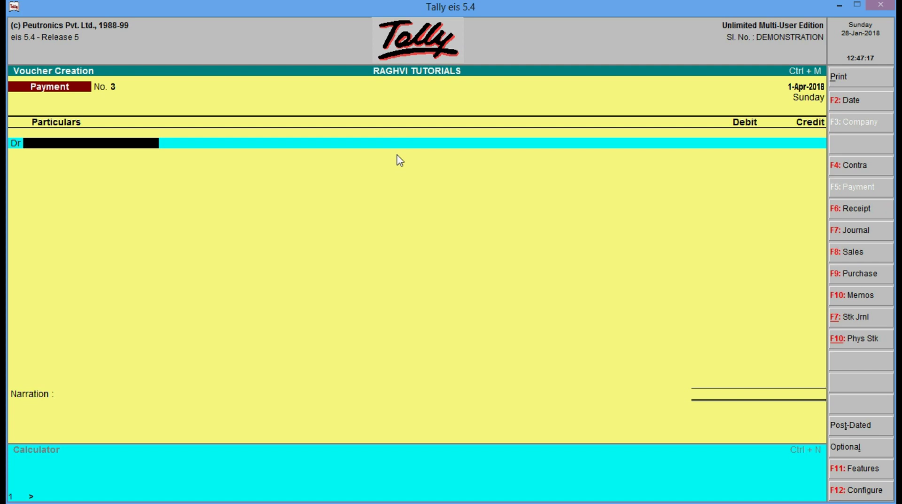
key("alt+c")
type("Tel")
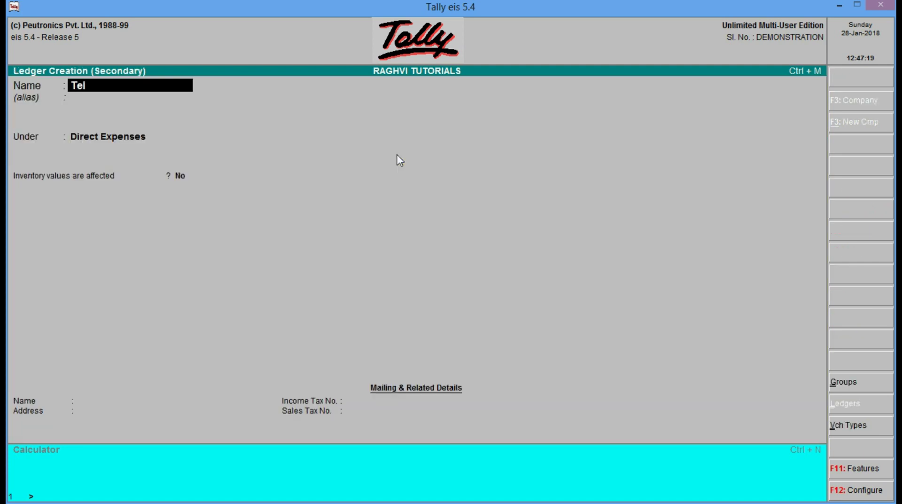
type("ephone Expenses")
key("Return")
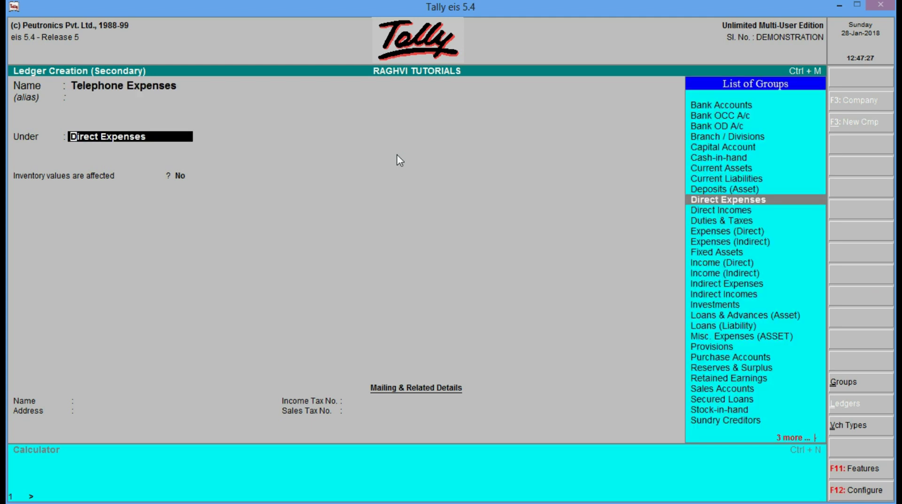
Step: Place the Telephone Expenses ledger under Indirect Expenses with inventory values not affected, and save it into the voucher's debit line
type("Indi")
key("Down")
key("Up")
key("Return")
key("Return")
key("Return")
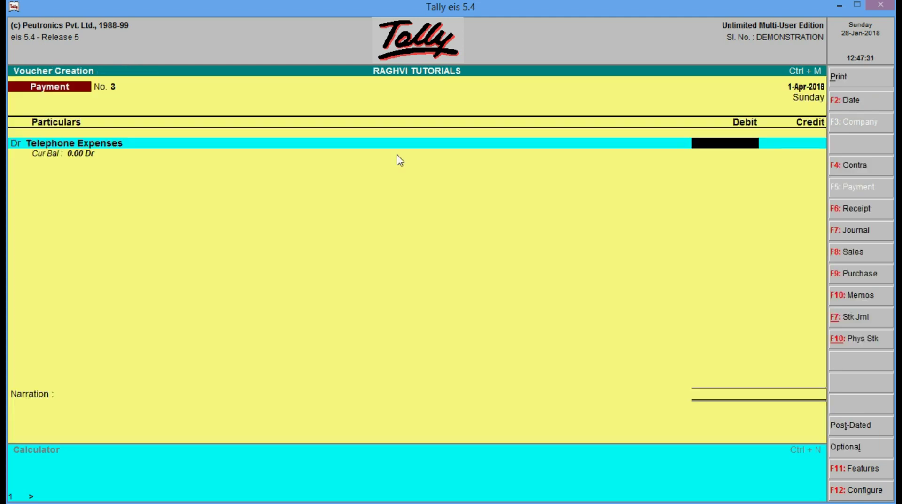
Step: Debit Telephone Expenses 500 and credit Cash with the same 500 in the payment voucher
type("500")
key("Return")
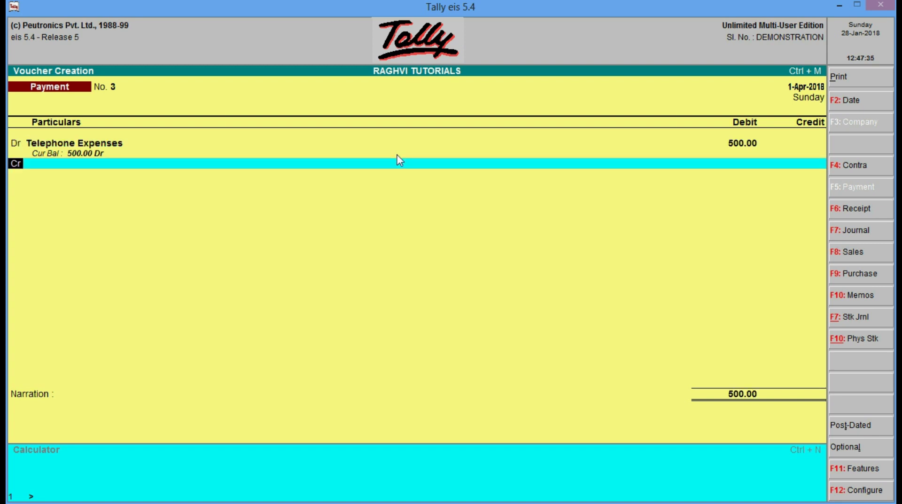
type("Cas")
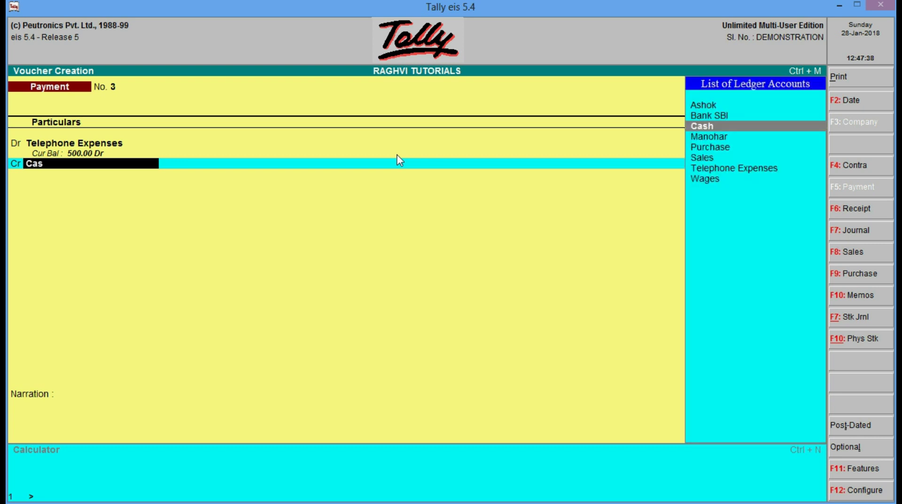
key("Return")
key("Return")
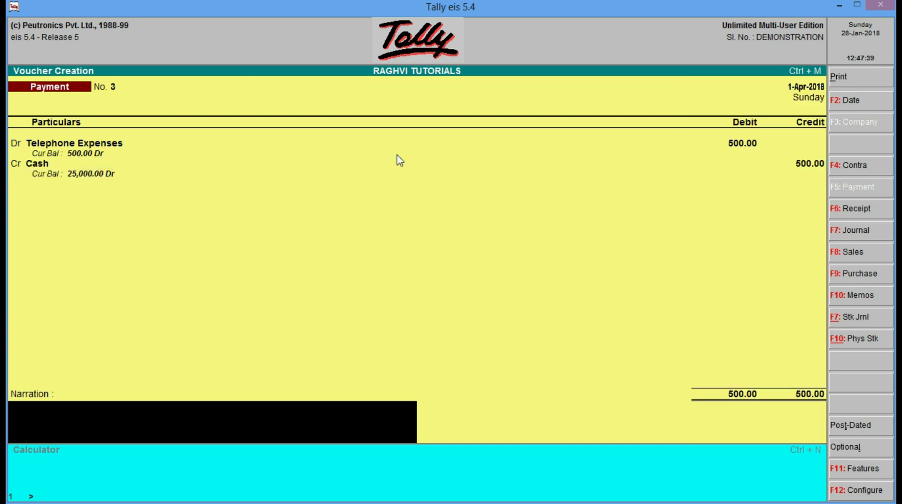
Step: Enter the narration "being the amount of cash paid against telephone charges." and save the telephone payment voucher
type("being the amnount")
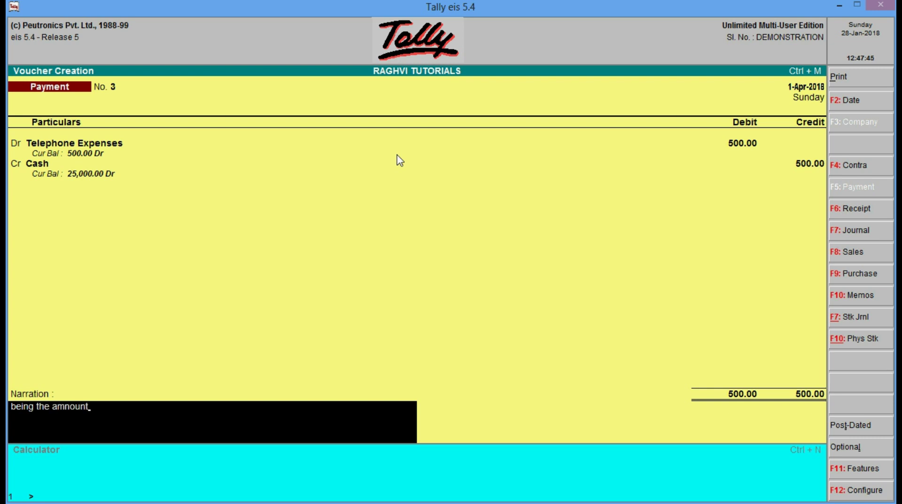
type("\\\\\\")
key("BackSpace")
key("BackSpace")
key("BackSpace")
key("BackSpace")
key("BackSpace")
key("BackSpace")
key("BackSpace")
type("ount ofcash paid agains")
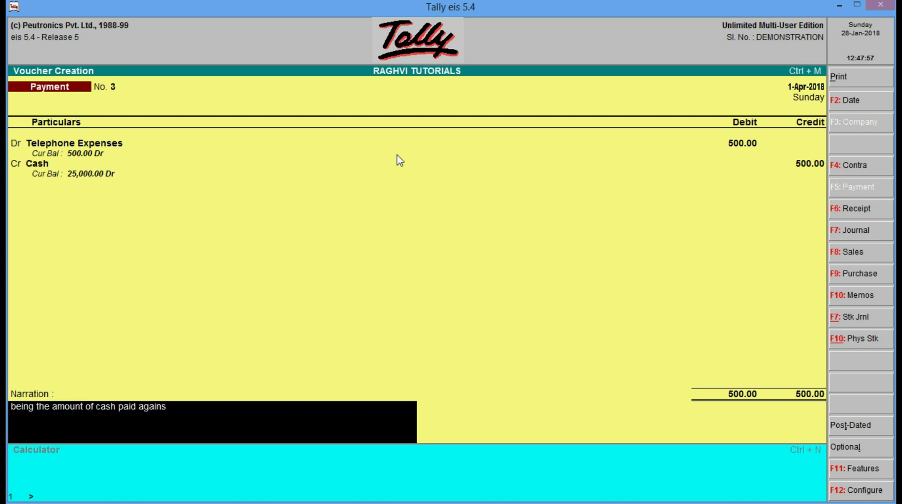
type("t te")
type("lephone charg")
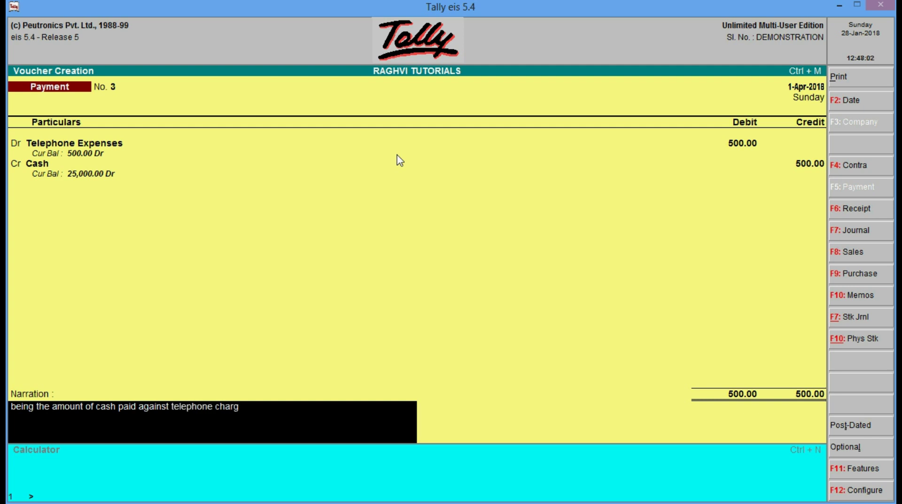
type("es.")
key("Return")
key("Return")
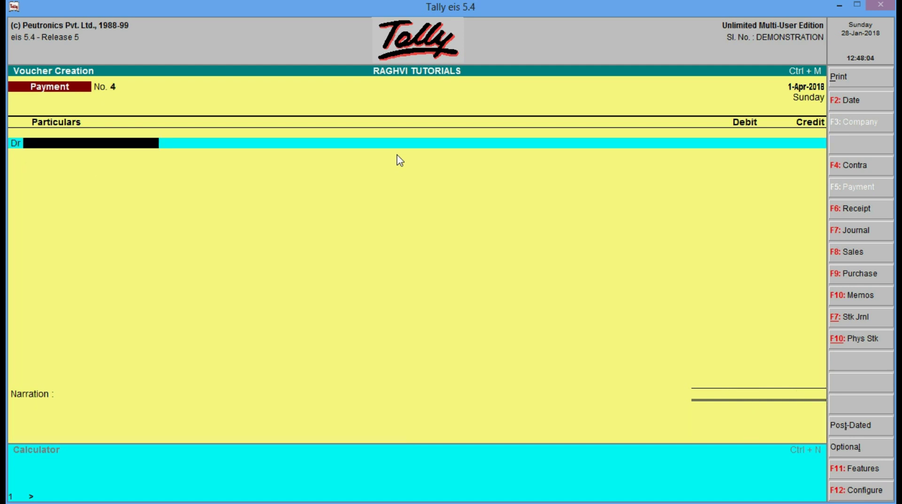
Step: Leave voucher entry and open the Profit & Loss account to check the telephone payment
key("Escape")
key("Return")
key("Down")
key("Down")
key("Down")
key("Down")
key("Down")
key("Return")
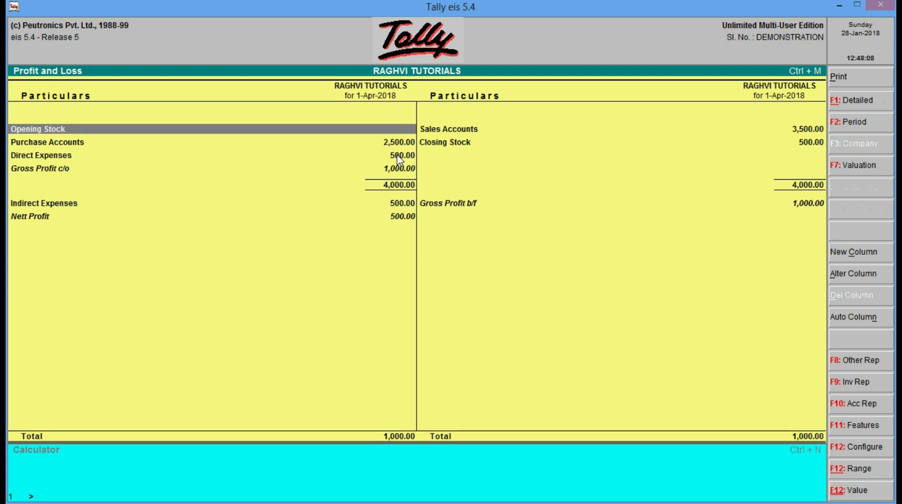
Step: Compare the indirect expenses, nett profit and direct expenses lines in the Profit & Loss account
key("Down")
key("Down")
key("Down")
key("Down")
key("Down")
key("Up")
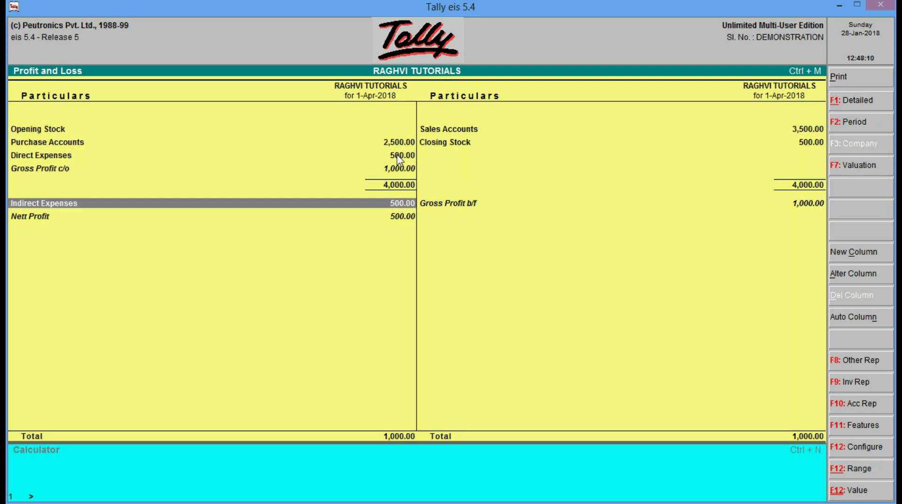
key("Down")
key("Up")
key("Down")
key("Up")
key("Up")
key("Up")
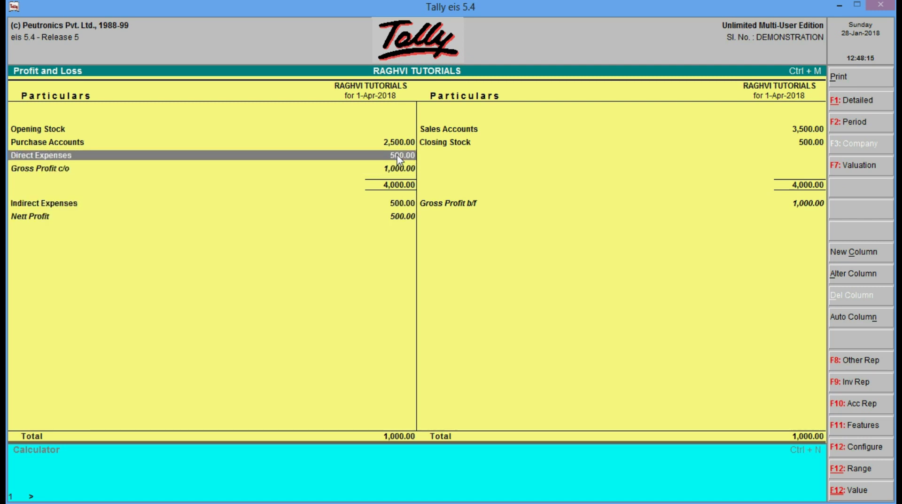
Step: Trace the gross profit through indirect expenses to the nett profit, and close the Profit & Loss account
key("Down")
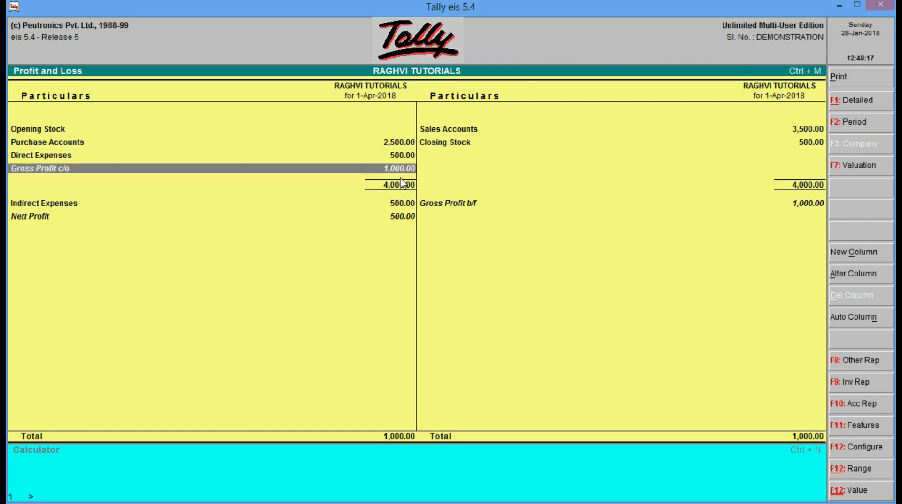
key("Down")
key("Down")
key("Up")
key("Down")
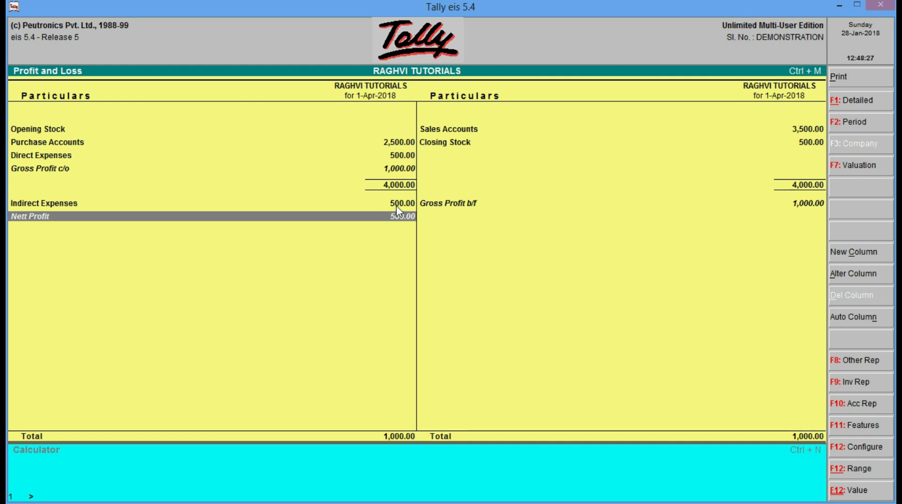
key("Up")
key("Up")
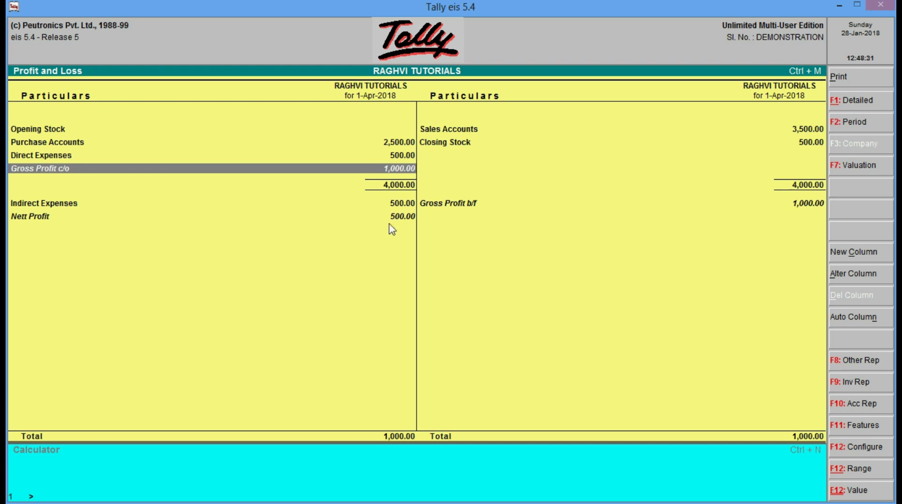
key("Escape")
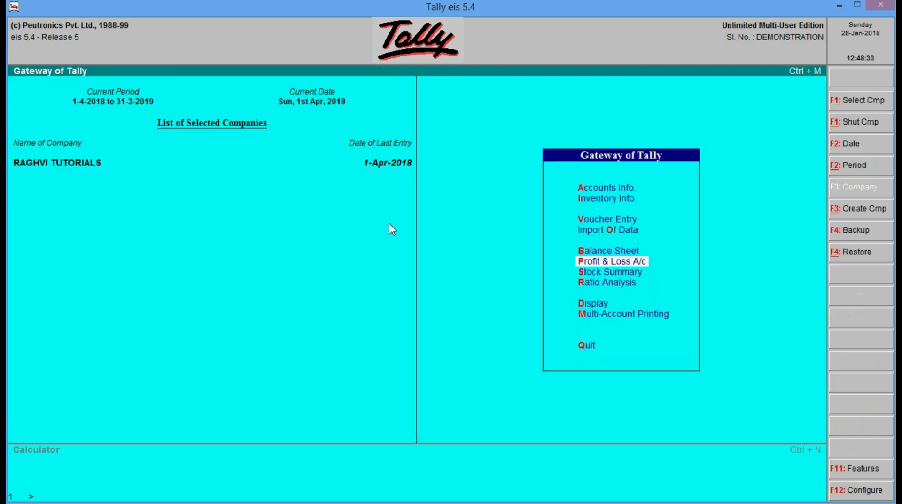
Step: Open the Trial Balance from the display reports
key("Down")
key("Down")
key("Down")
key("Down")
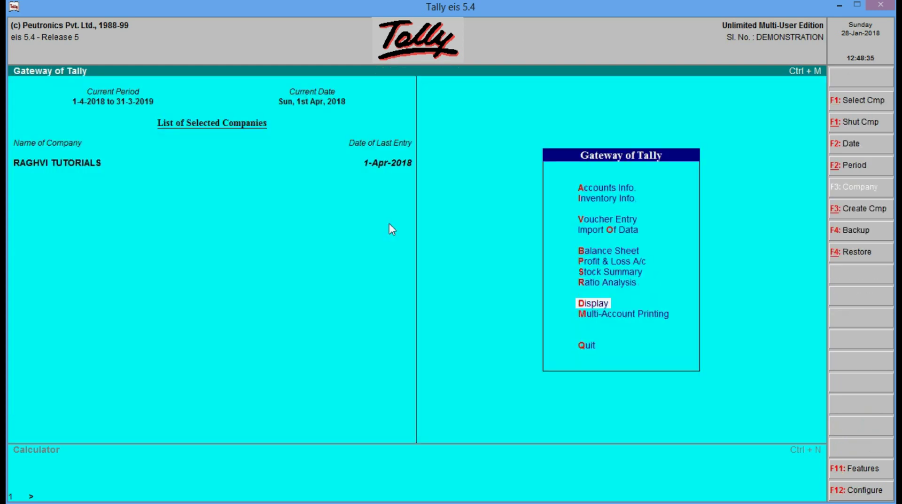
key("Up")
key("Return")
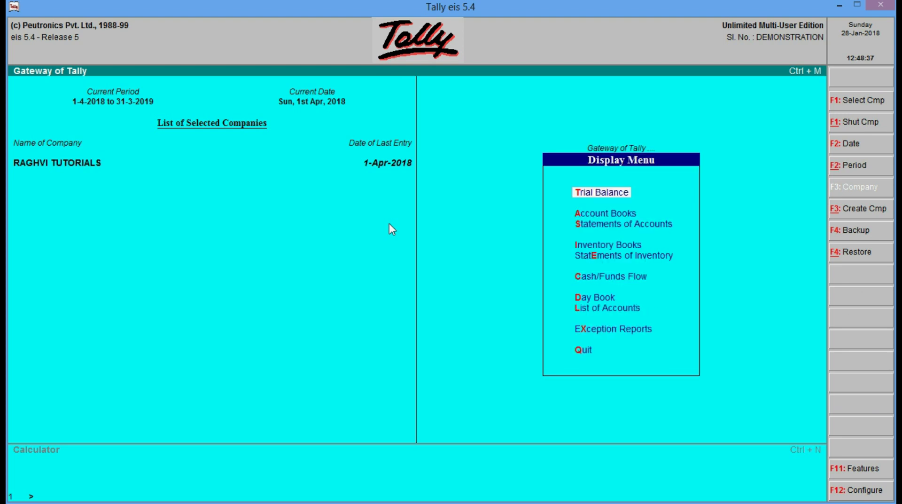
key("Return")
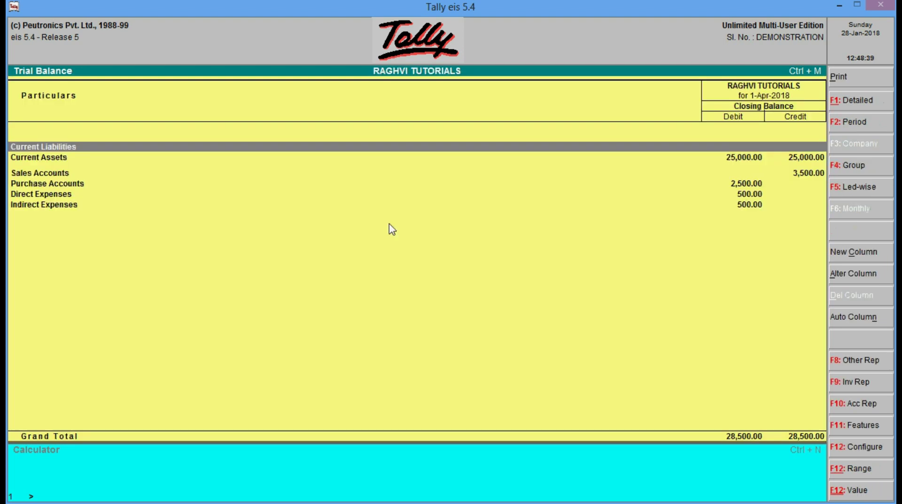
Step: Go through the Trial Balance groups from Current Liabilities down to Indirect Expenses
key("Down")
key("Down")
key("Up")
key("Up")
key("Down")
key("Down")
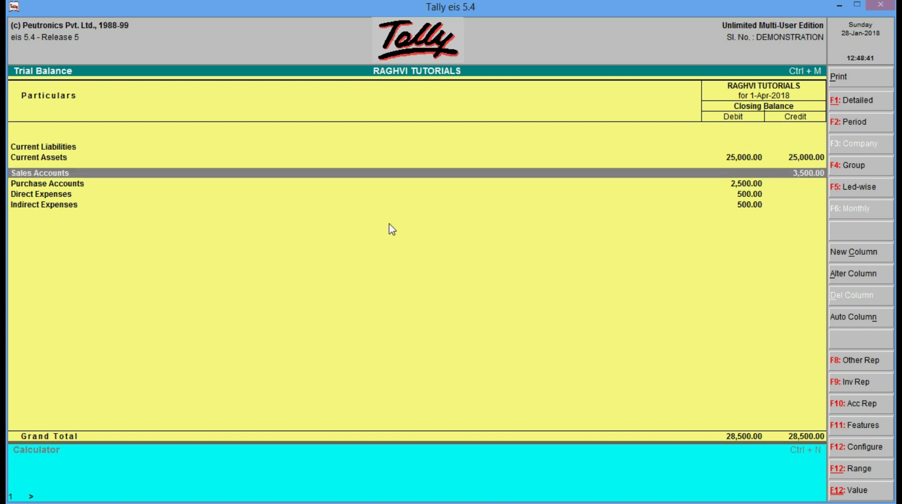
key("Down")
key("Down")
key("Down")
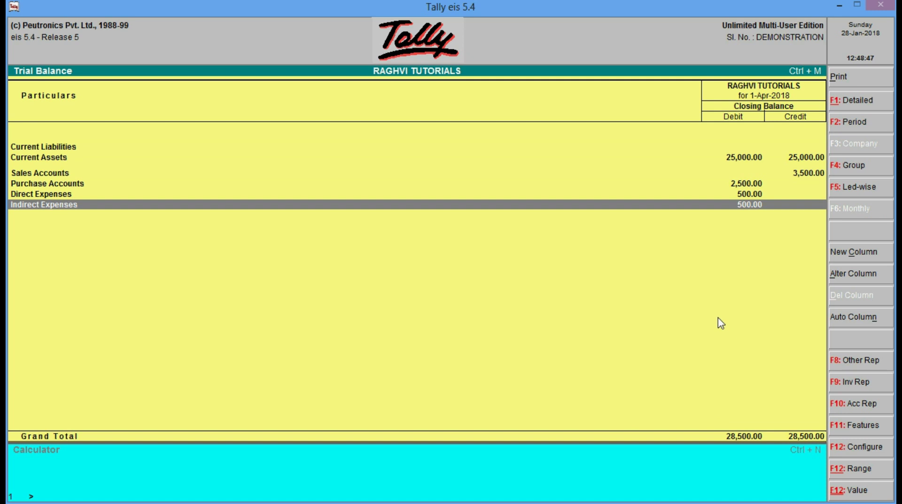
Step: View the group summaries of Indirect Expenses and Direct Expenses from the Trial Balance
key("Return")
key("Escape")
key("Up")
key("Up")
key("Down")
key("Return")
key("Escape")
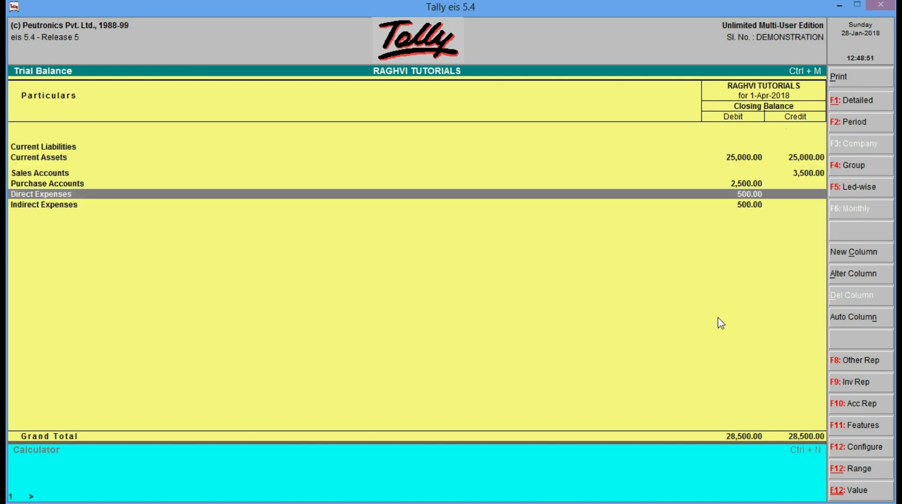
Step: Review the ledgers behind Direct Expenses again, followed by Indirect Expenses, and return to the Trial Balance
key("Down")
key("Up")
key("Return")
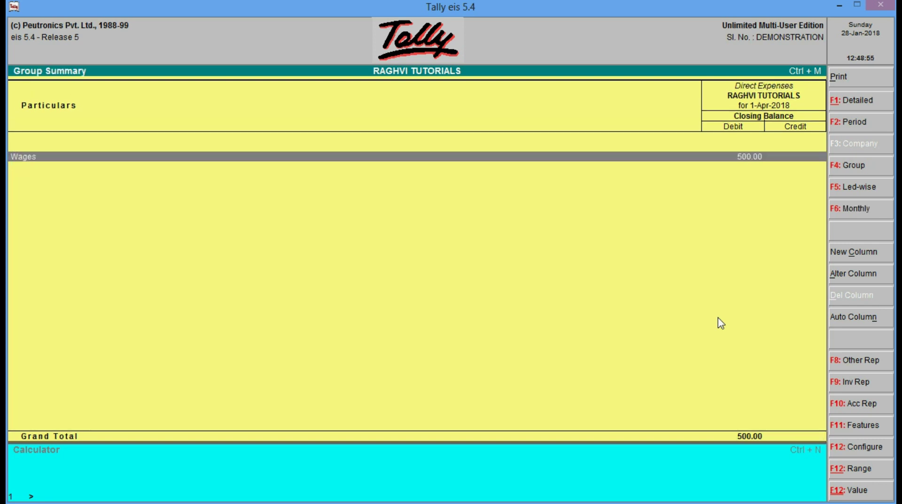
key("Escape")
key("Down")
key("Return")
key("Escape")
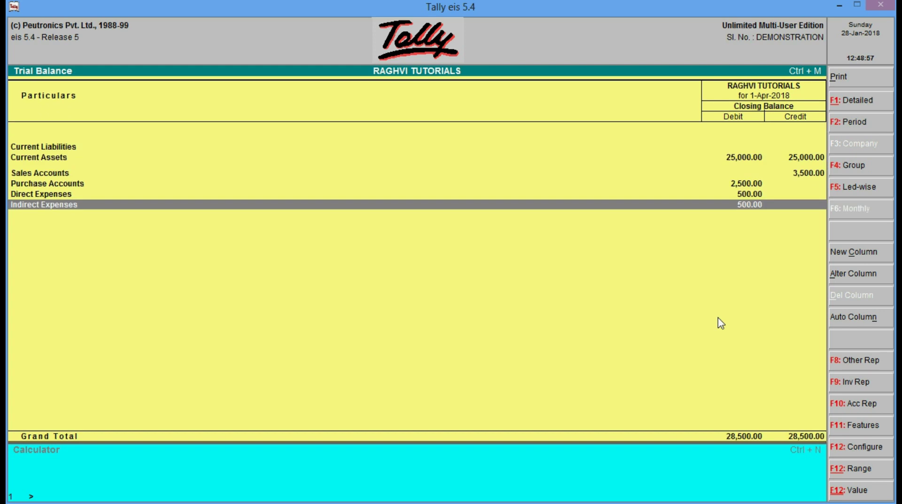
Step: View the details behind Sales Accounts and Purchase Accounts, and return to the Trial Balance
key("Up")
key("Up")
key("Up")
key("Return")
key("Escape")
key("Down")
key("Return")
key("Escape")
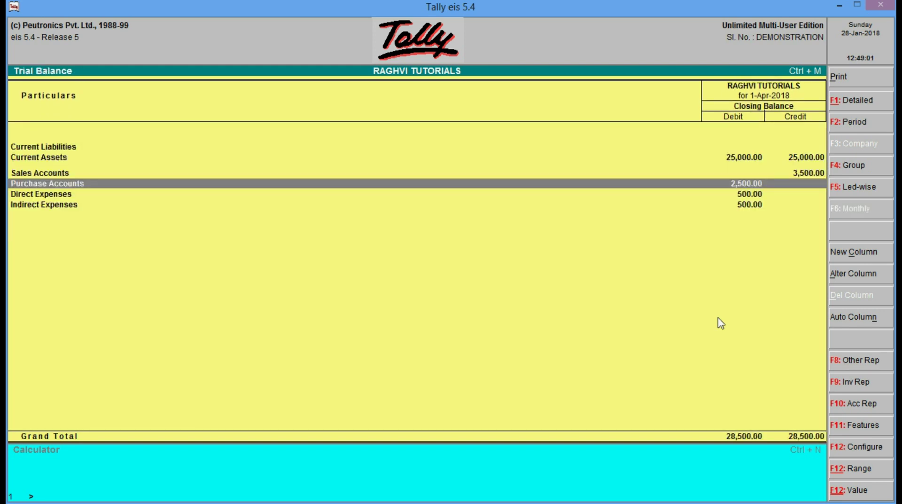